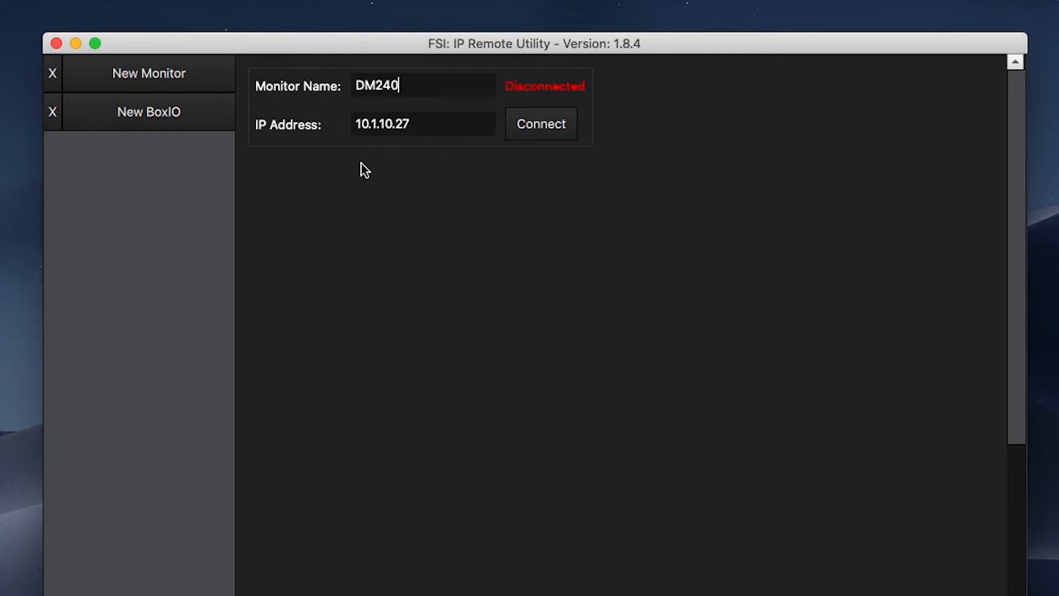
- Connect to the DM240 monitor at IP address 10.1.10.27
left_click(531, 128)
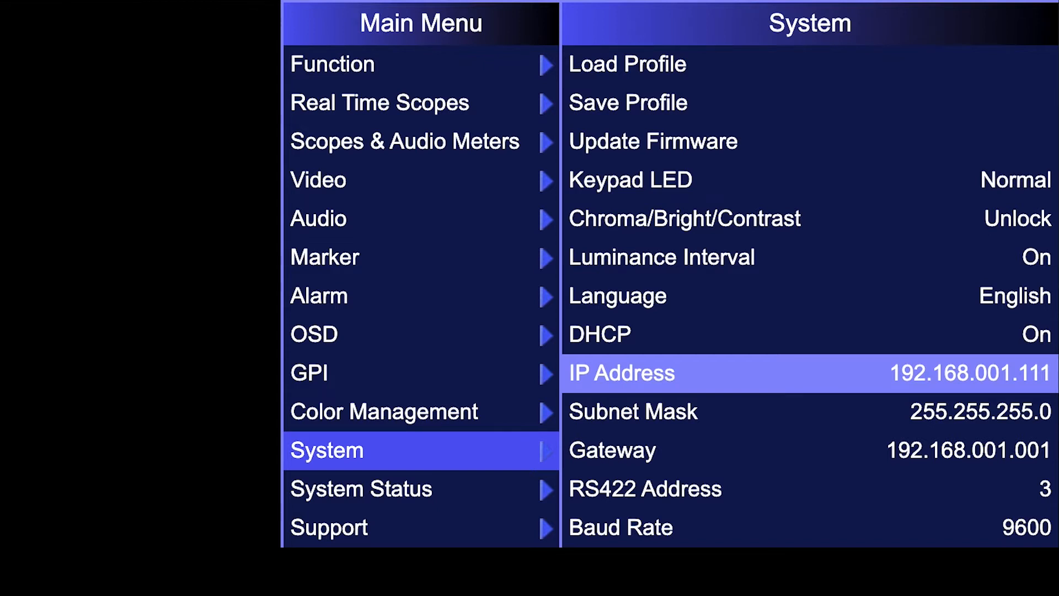
- Turn DHCP off in the monitor's system settings and open its IP address for editing
key("Up")
key("Return")
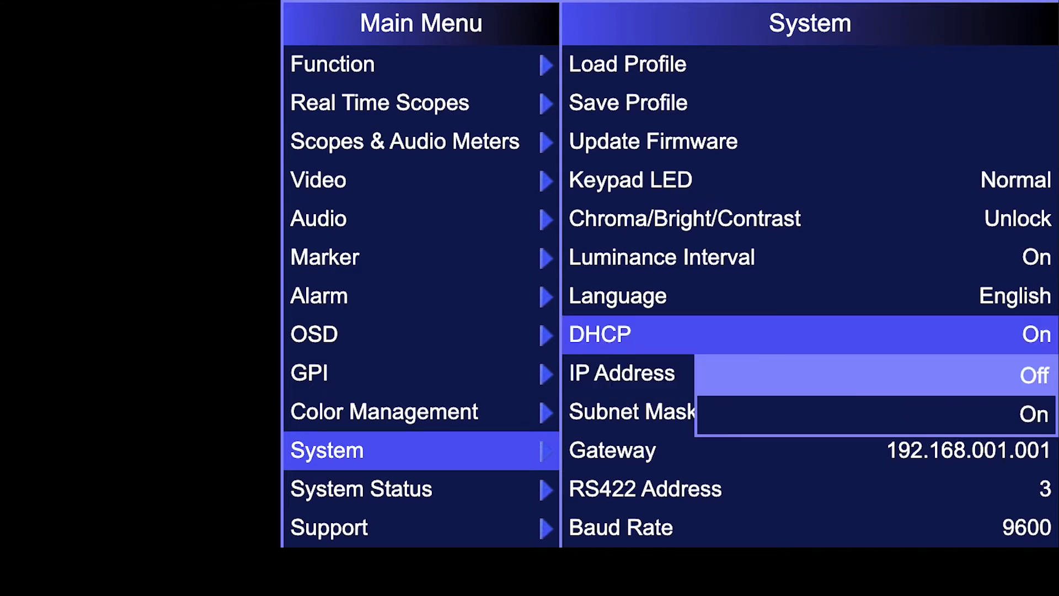
key("Return")
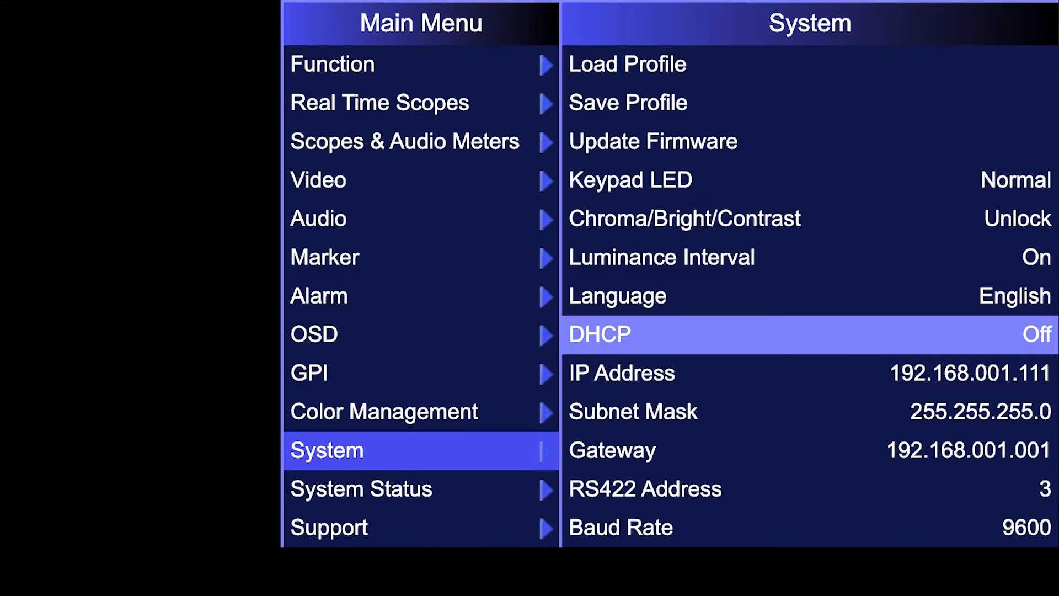
key("Down")
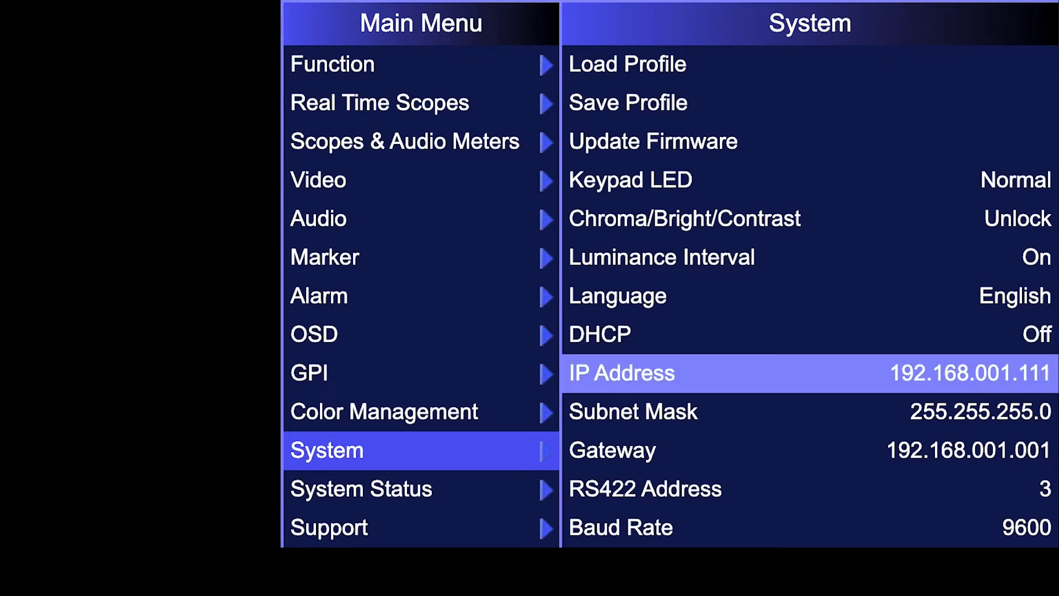
key("Return")
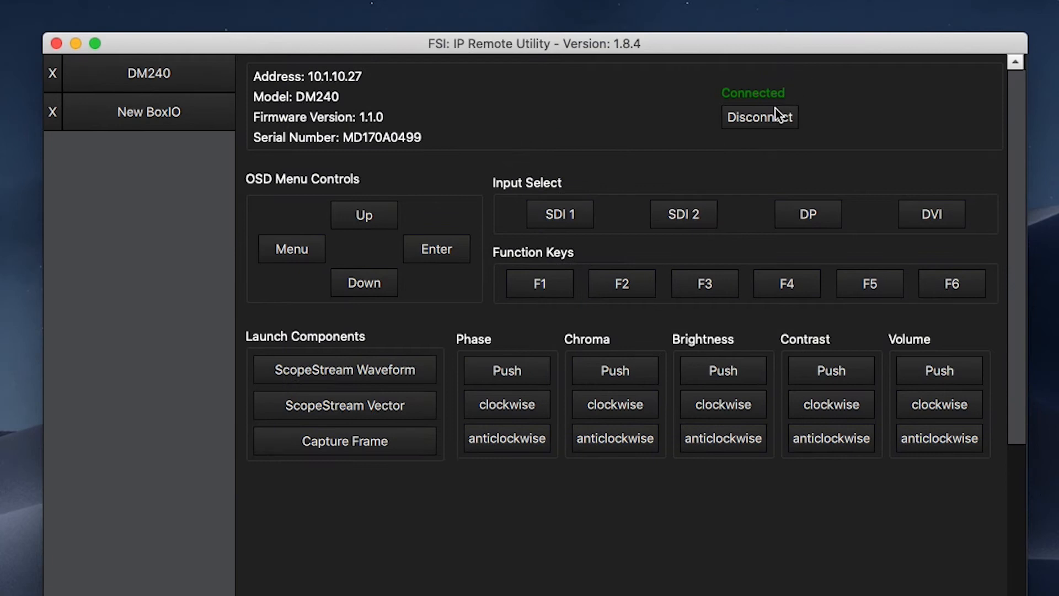
- Disconnect the DM240 monitor and reconnect to it at 10.1.10.27
left_click(771, 117)
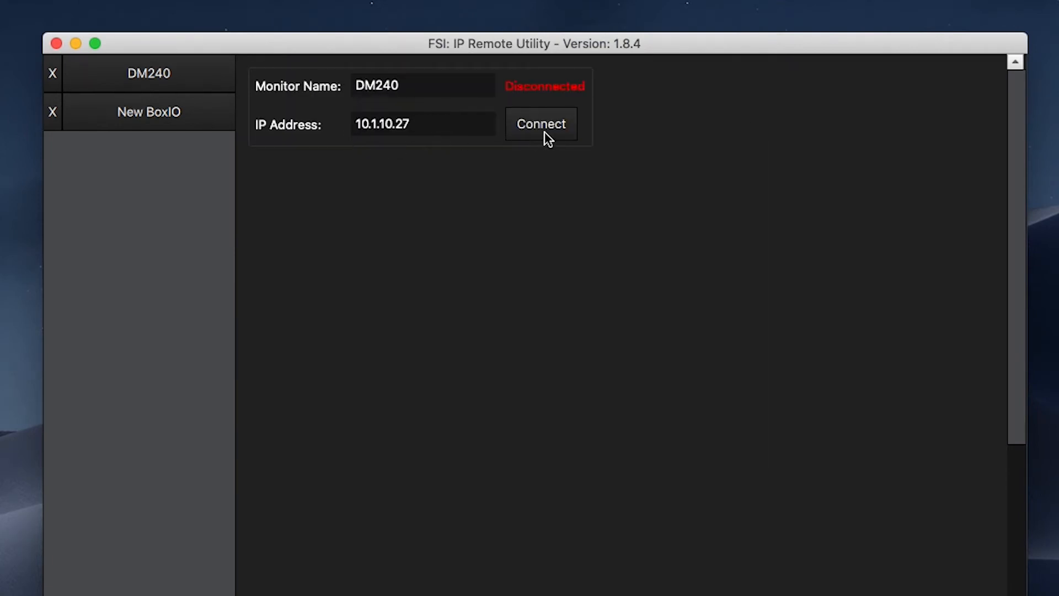
left_click(527, 132)
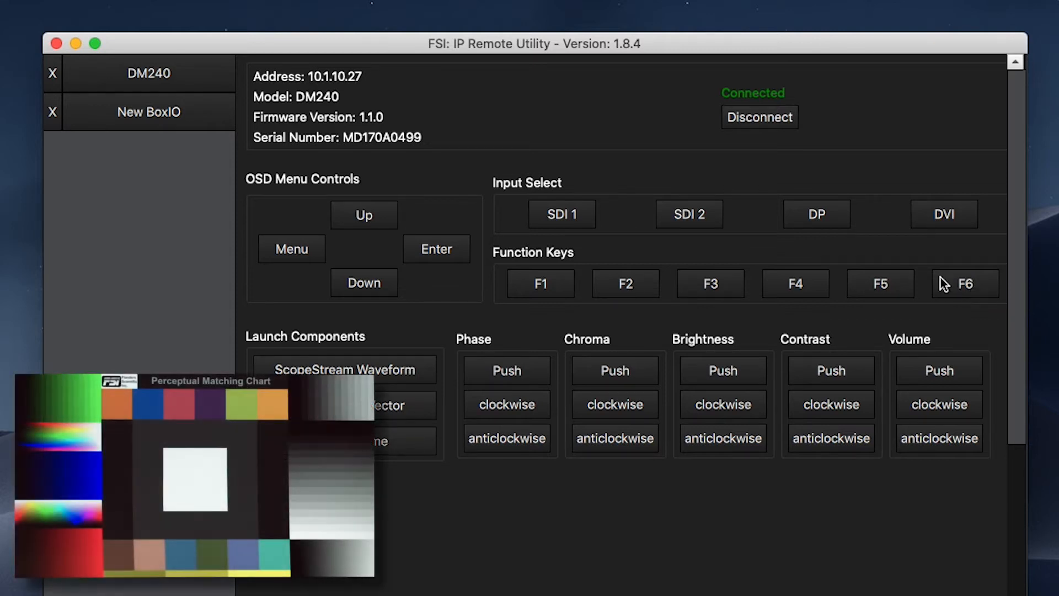
- Bring up the DM240's on-screen menu remotely and move the selection down two entries
left_click(299, 250)
left_click(367, 283)
left_click(368, 280)
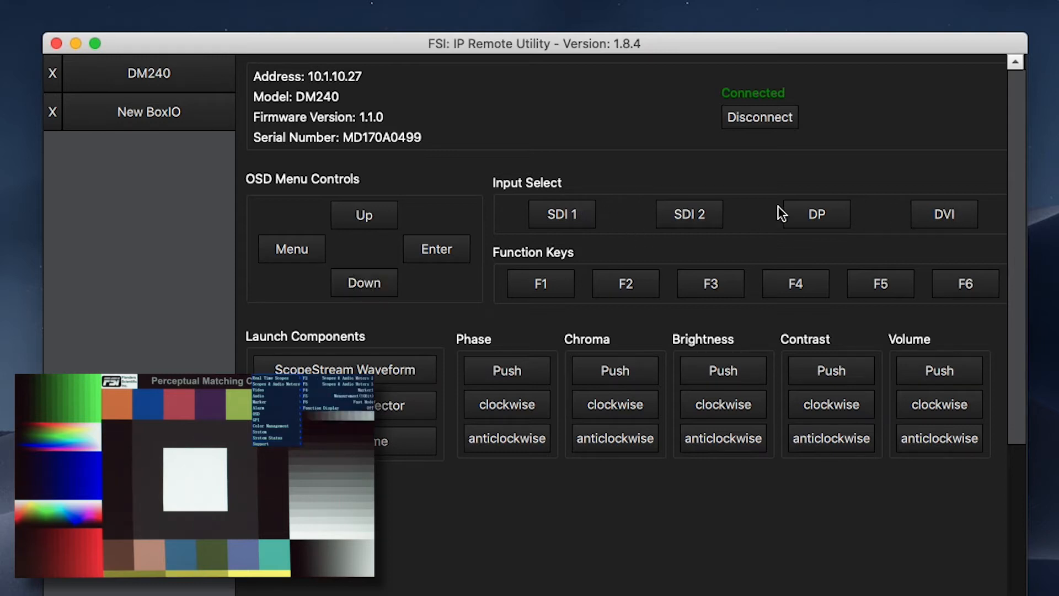
- Switch the monitor's input to SDI 2 and back to SDI 1, and toggle the F1 function on and off
left_click(703, 216)
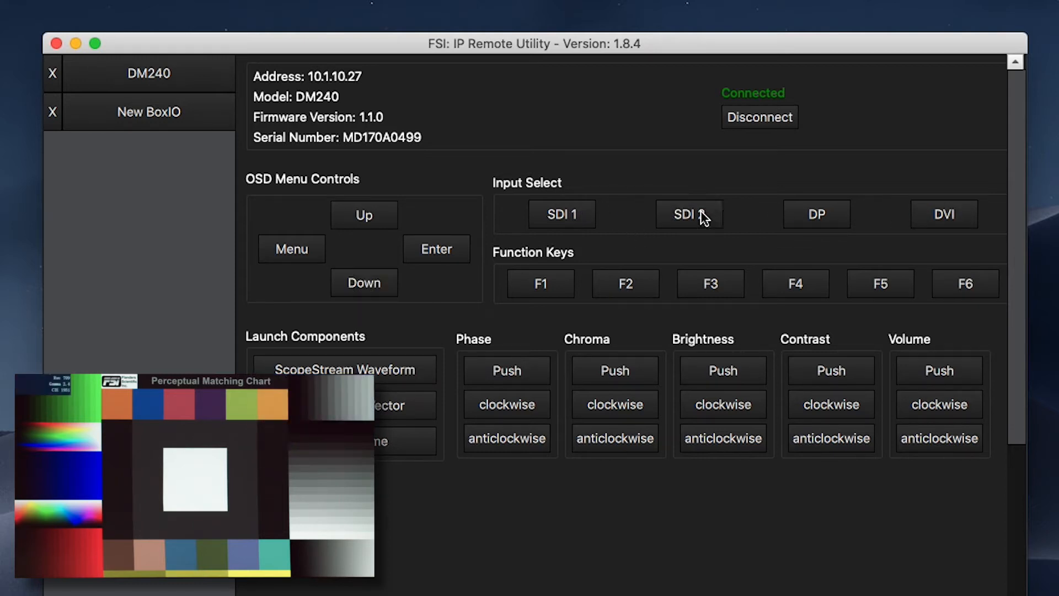
left_click(555, 214)
left_click(539, 286)
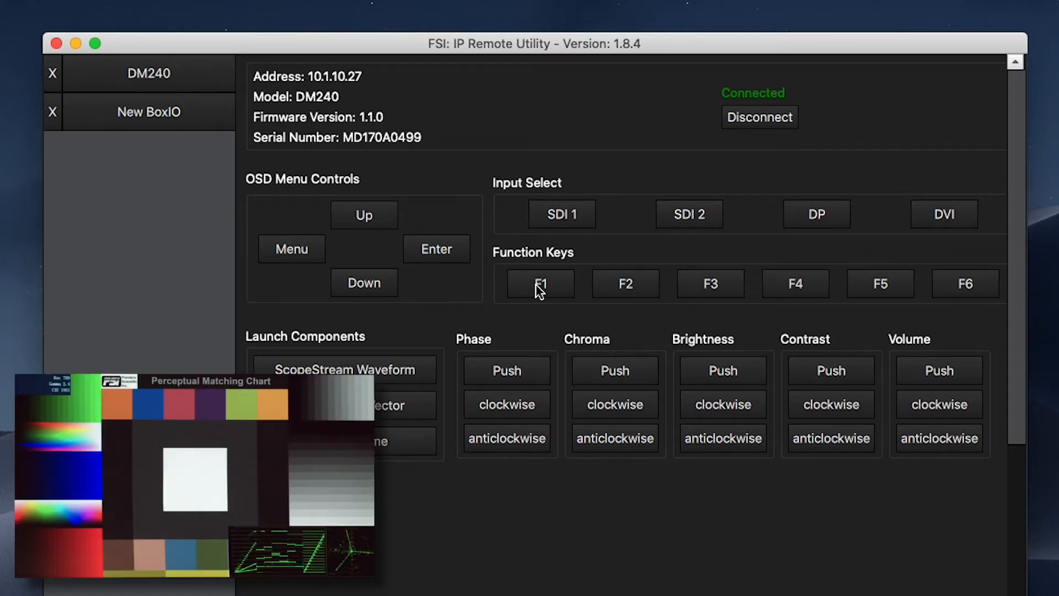
left_click(540, 287)
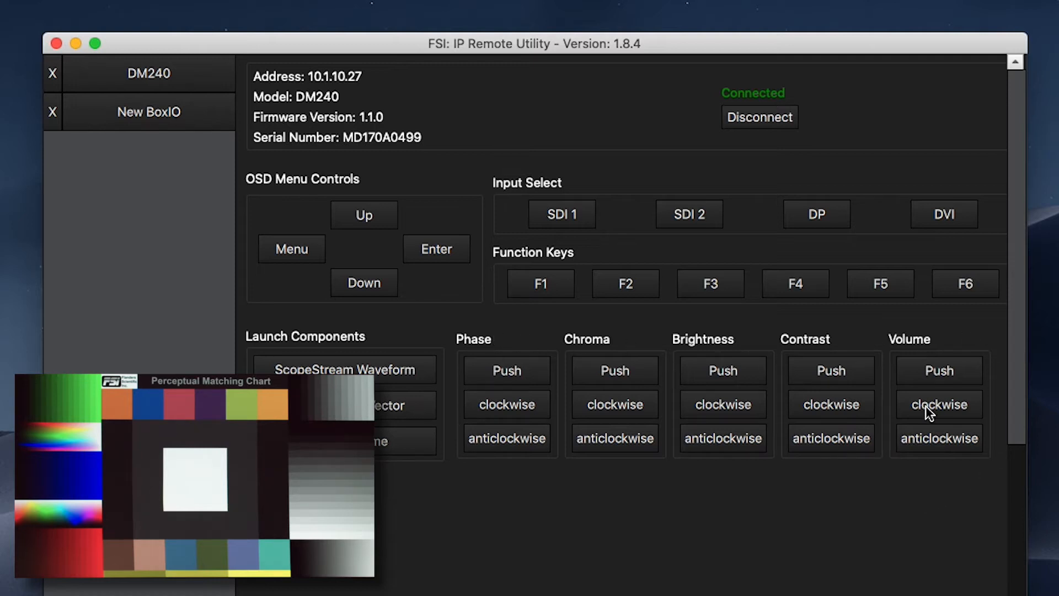
- Activate the monitor's volume control, turn it clockwise, and turn it back anticlockwise
left_click(947, 365)
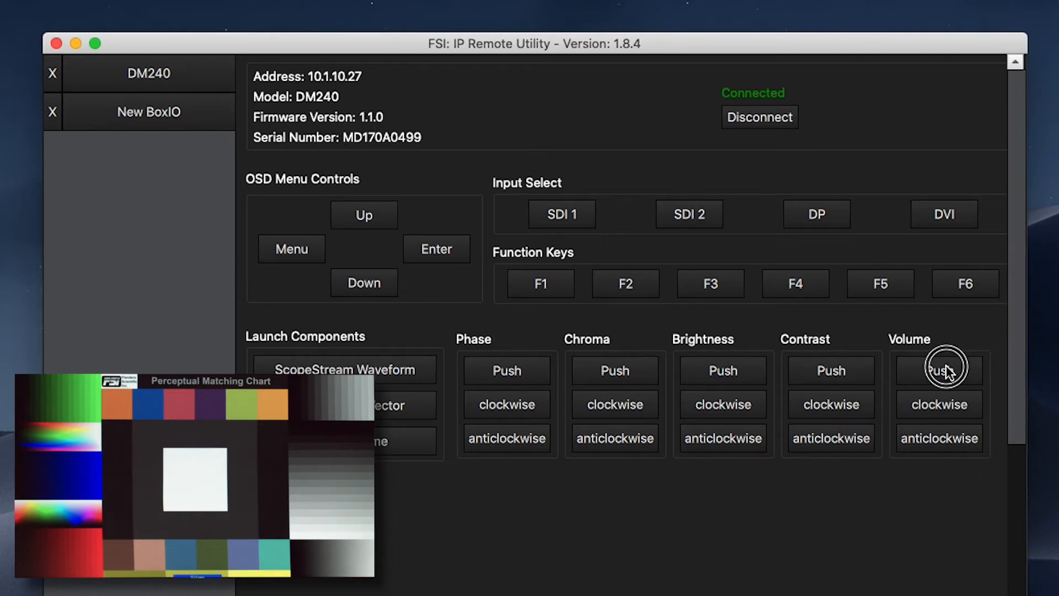
left_click(945, 369)
left_click(941, 404)
left_click(940, 438)
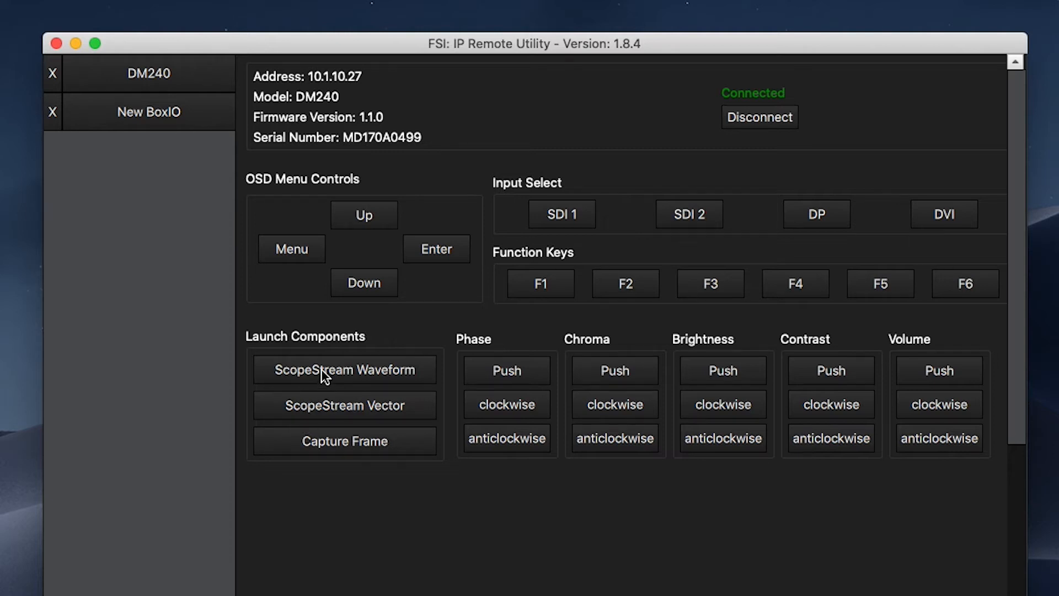
- Start the ScopeStream waveform for the DM240 and change its trace color to white
left_click(322, 369)
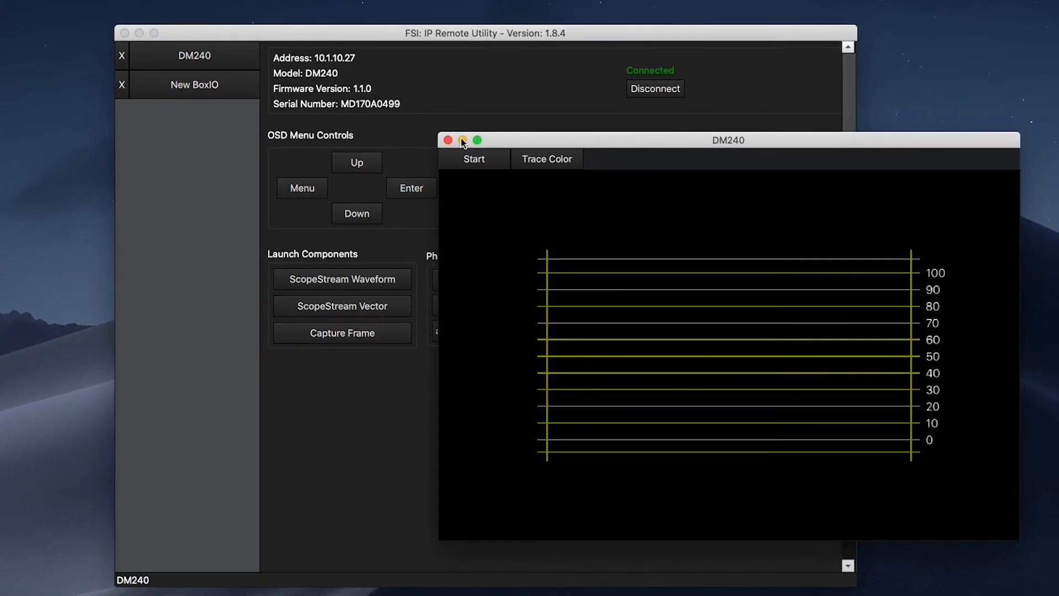
left_click(475, 160)
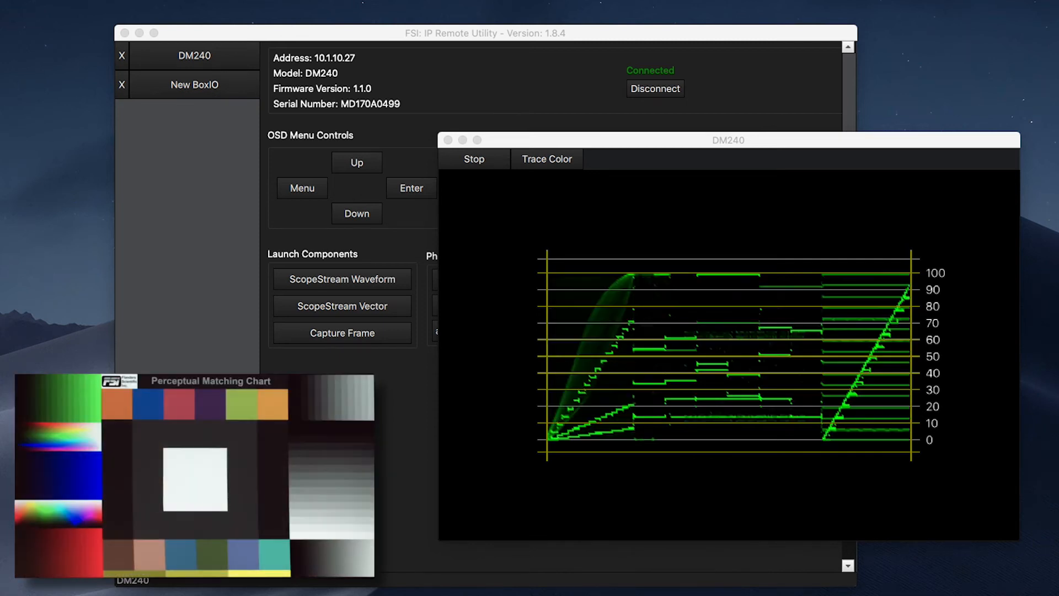
left_click(550, 160)
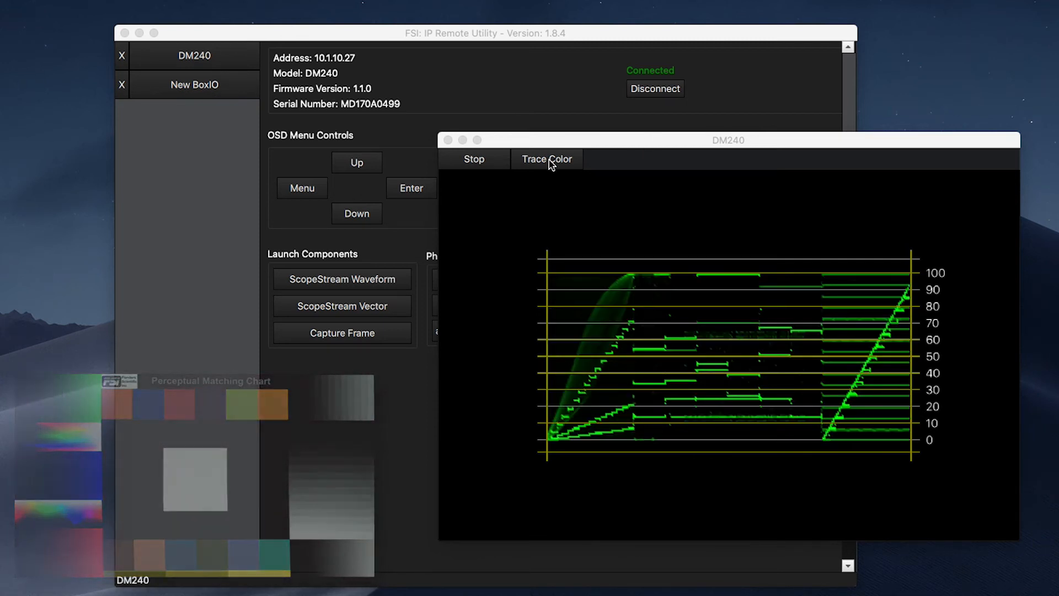
- Enlarge the waveform window to zoom the trace in and back out, and shrink and move the window aside
left_click_drag(815, 145, 420, 48)
left_click_drag(606, 437, 818, 589)
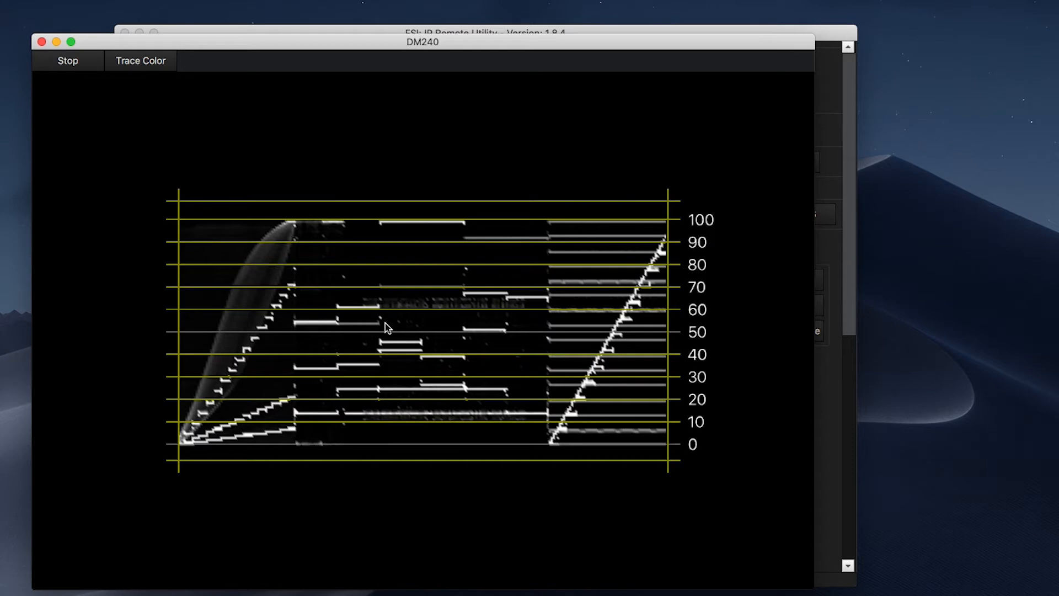
scroll(385, 323, "up", 5)
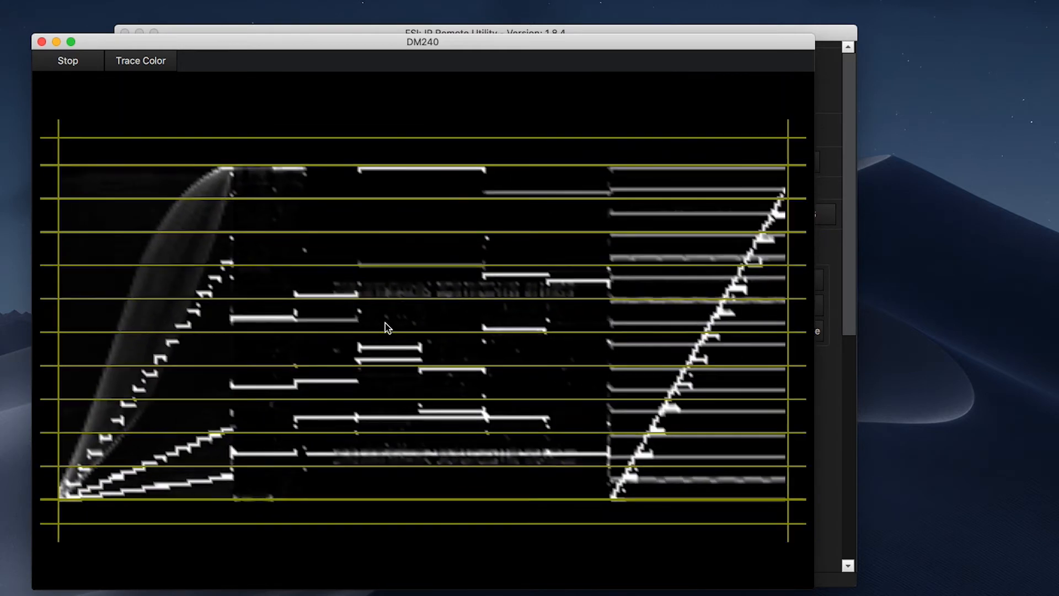
scroll(385, 323, "down", 5)
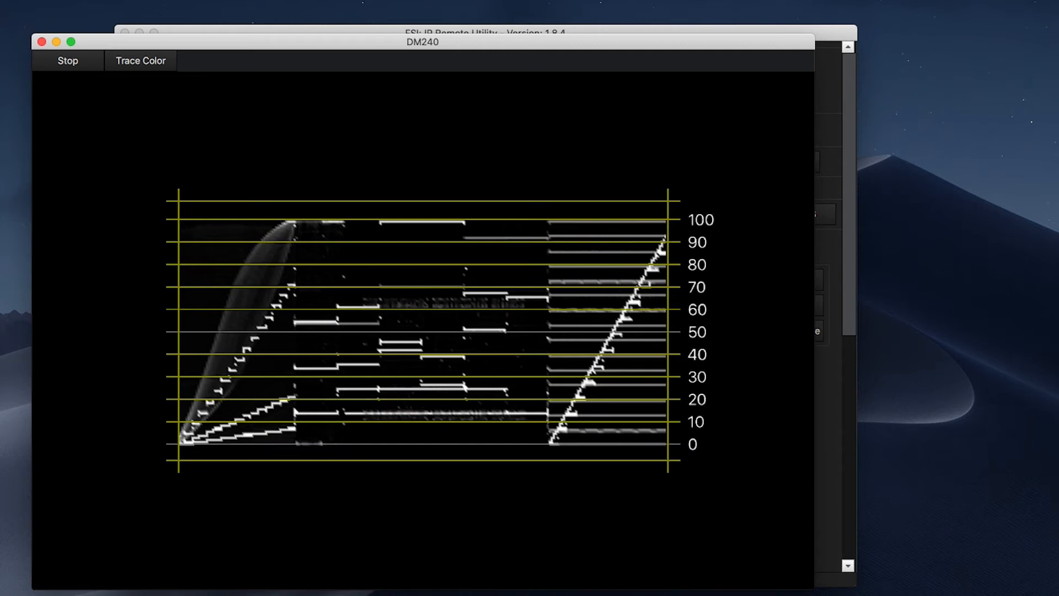
left_click_drag(801, 577, 563, 372)
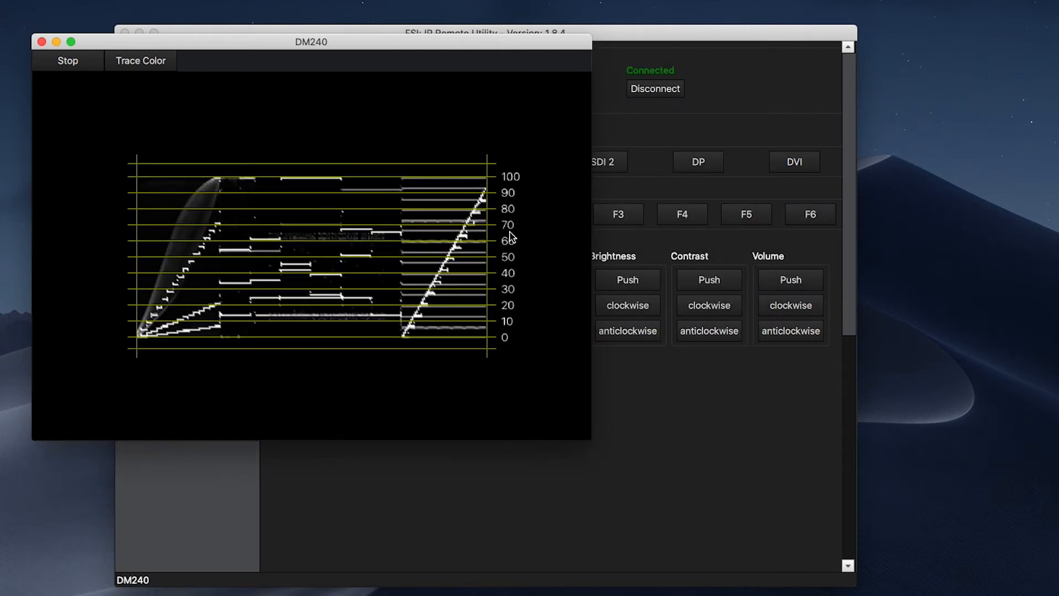
left_click_drag(393, 48, 872, 1)
- Start the ScopeStream vectorscope for the DM240 and move its window clear of the waveform window
left_click(717, 122)
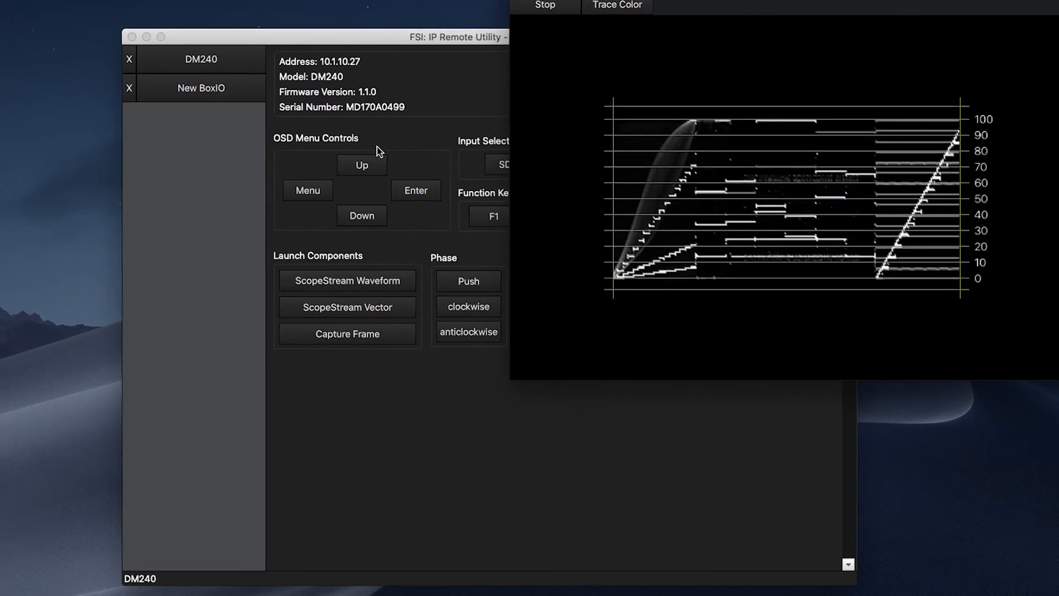
left_click(382, 309)
left_click(491, 166)
mouse_move(684, 160)
left_mouse_down()
mouse_move(447, 114)
mouse_move(221, 100)
left_mouse_up()
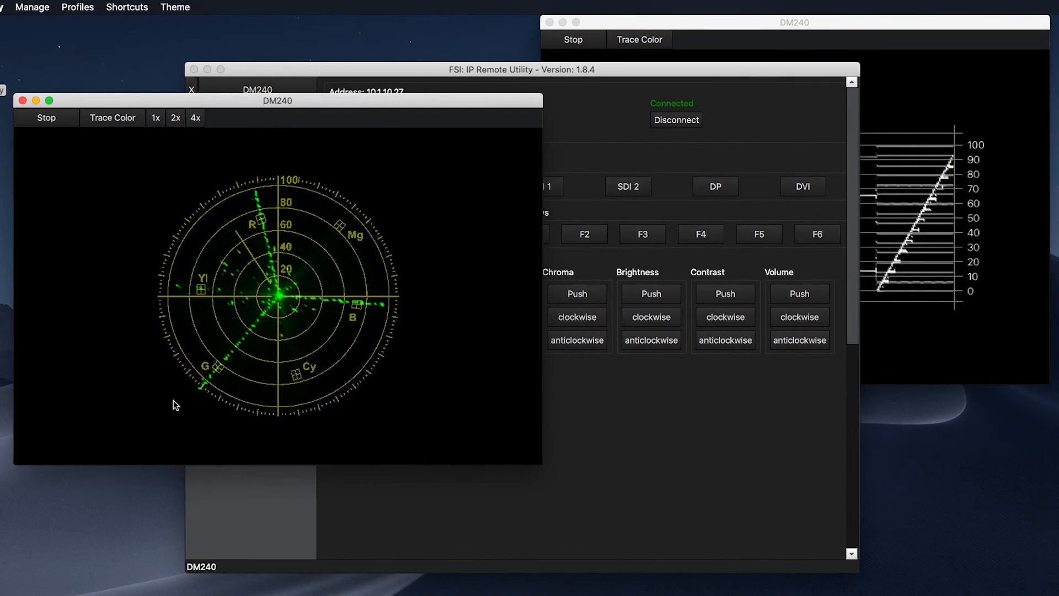
- Set the vectorscope trace color to white and try the 2x and 4x magnifications before returning to 1x
left_click(112, 118)
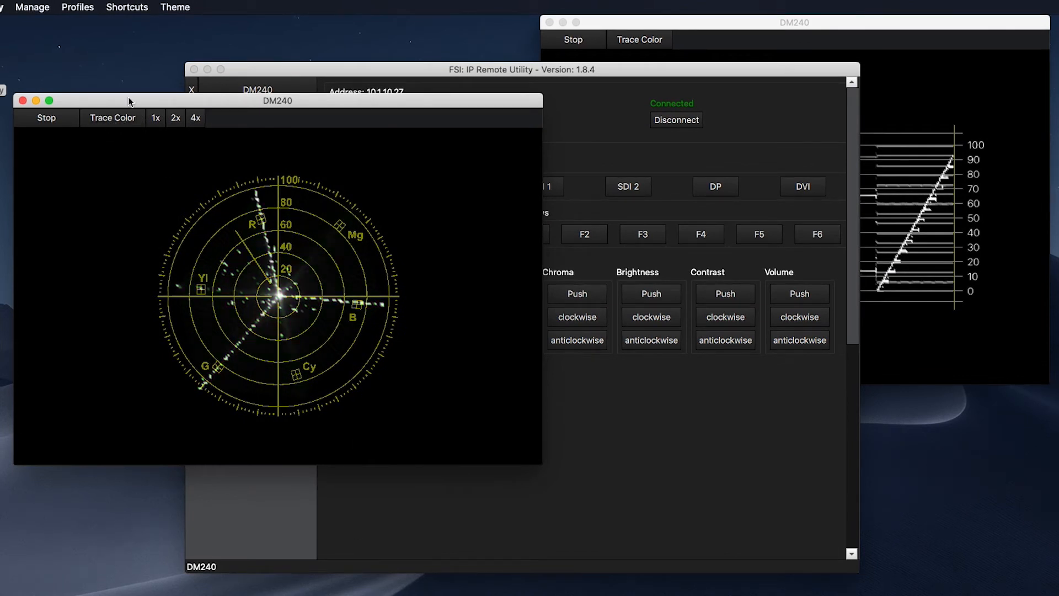
left_click(175, 118)
left_click(194, 119)
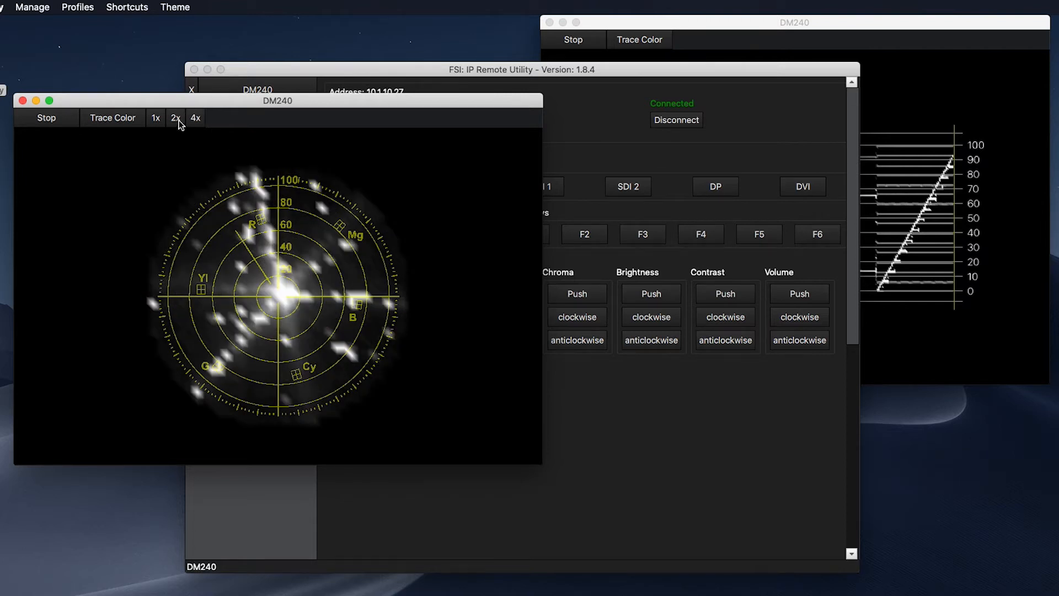
left_click(177, 118)
left_click(156, 118)
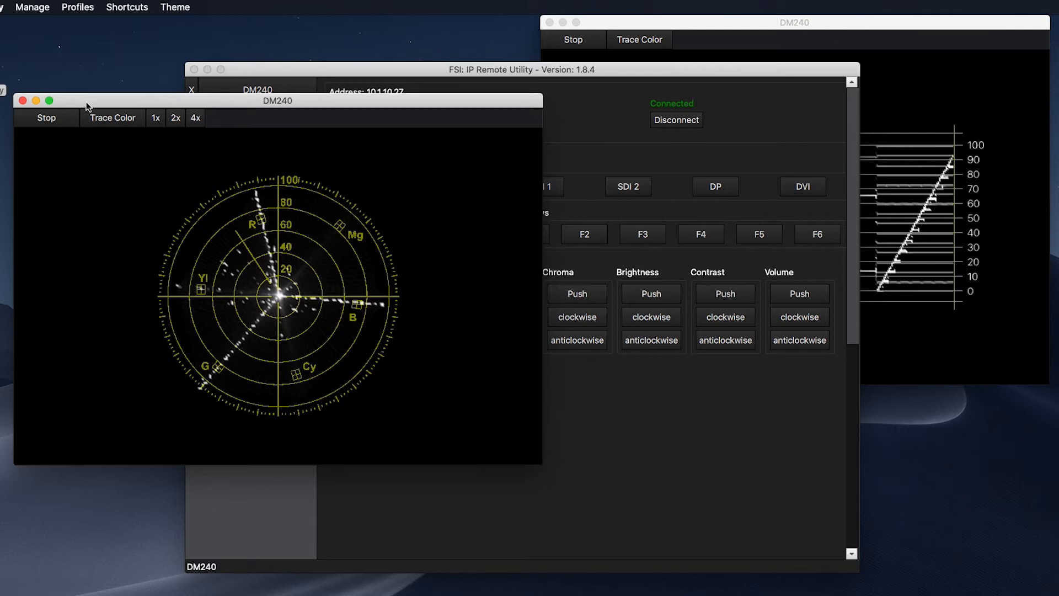
- Close the vectorscope and waveform windows and reposition the main utility window slightly
left_click(22, 101)
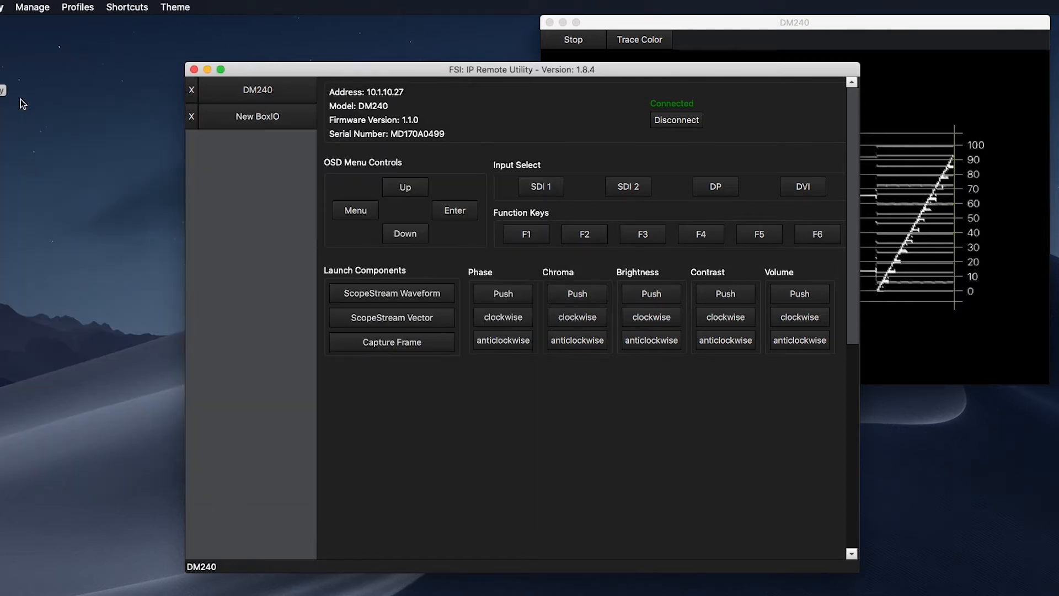
left_click(993, 85)
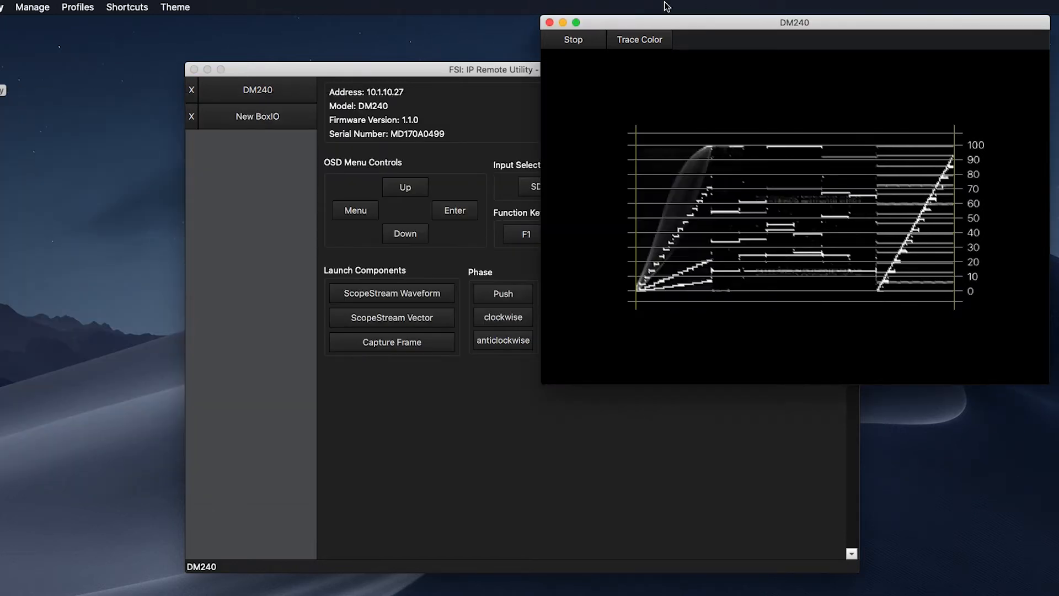
left_click(549, 23)
left_click_drag(561, 73, 532, 65)
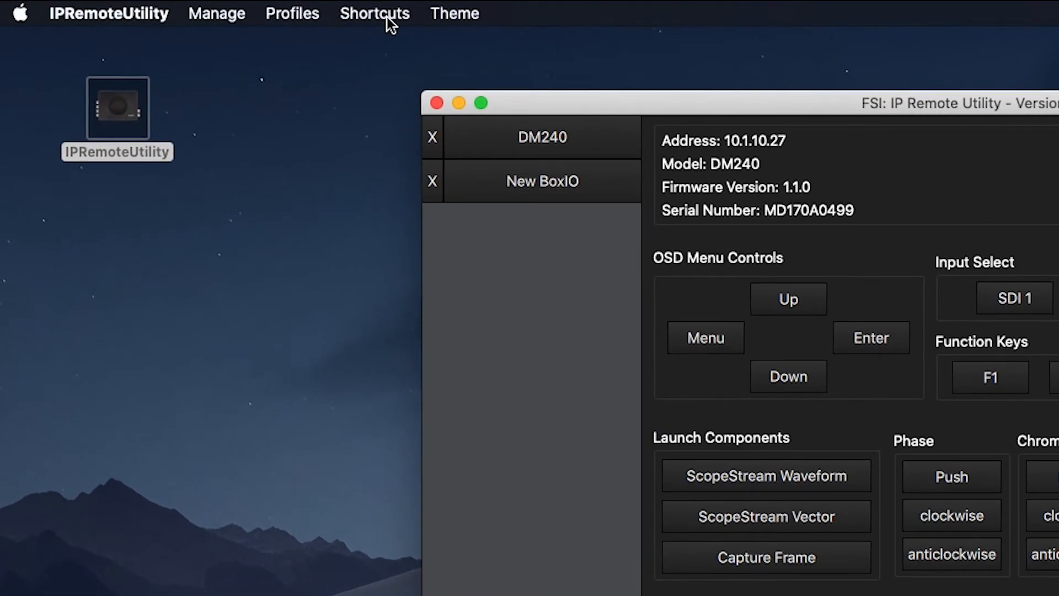
- Review the keyboard shortcut lists for General, Monitor and BoxIO, and dismiss them
left_click(388, 18)
mouse_move(384, 37)
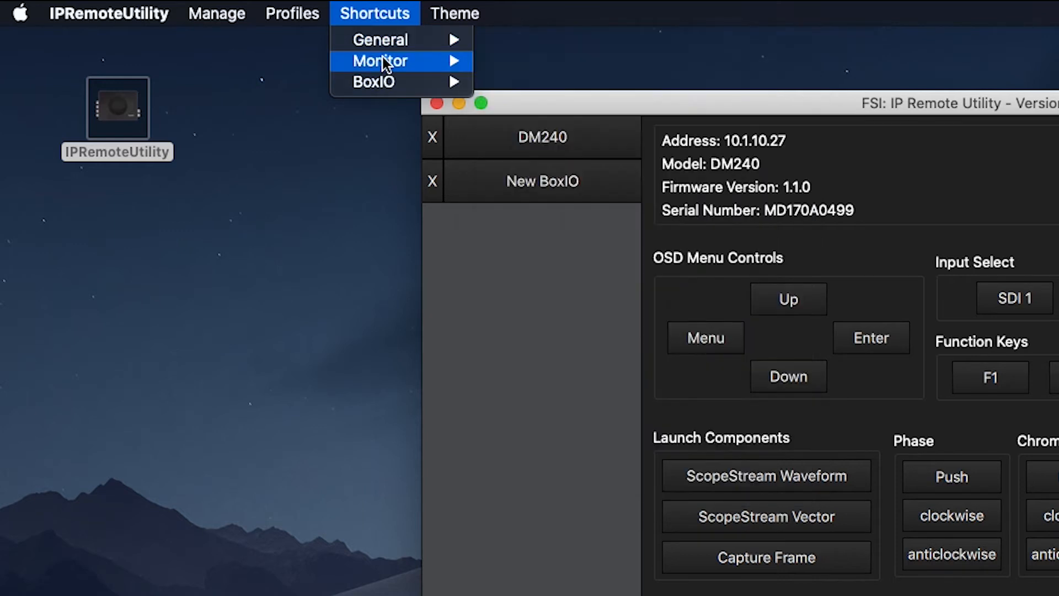
mouse_move(383, 57)
mouse_move(382, 80)
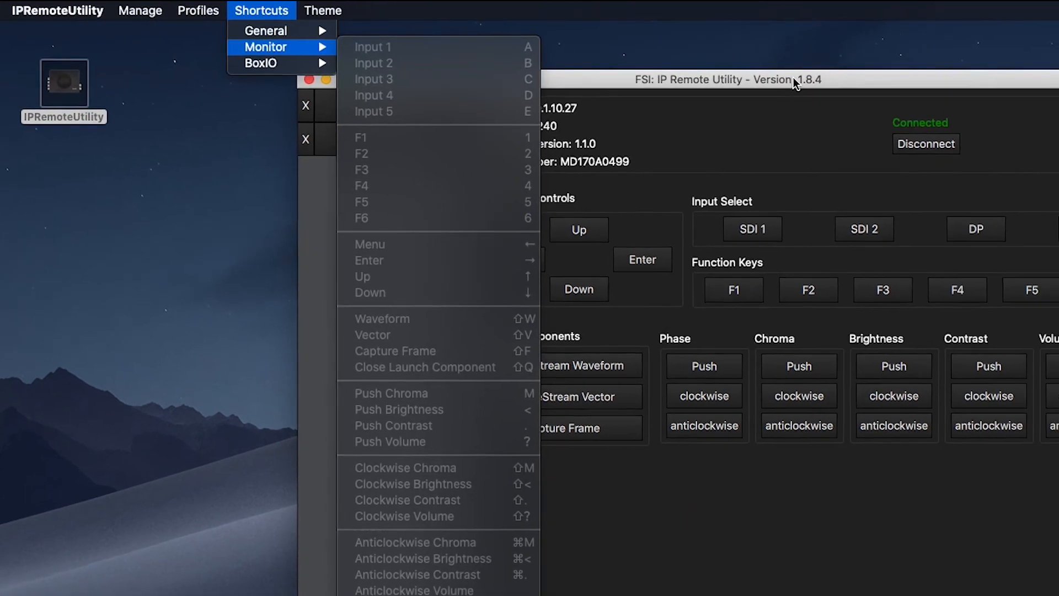
left_click(793, 78)
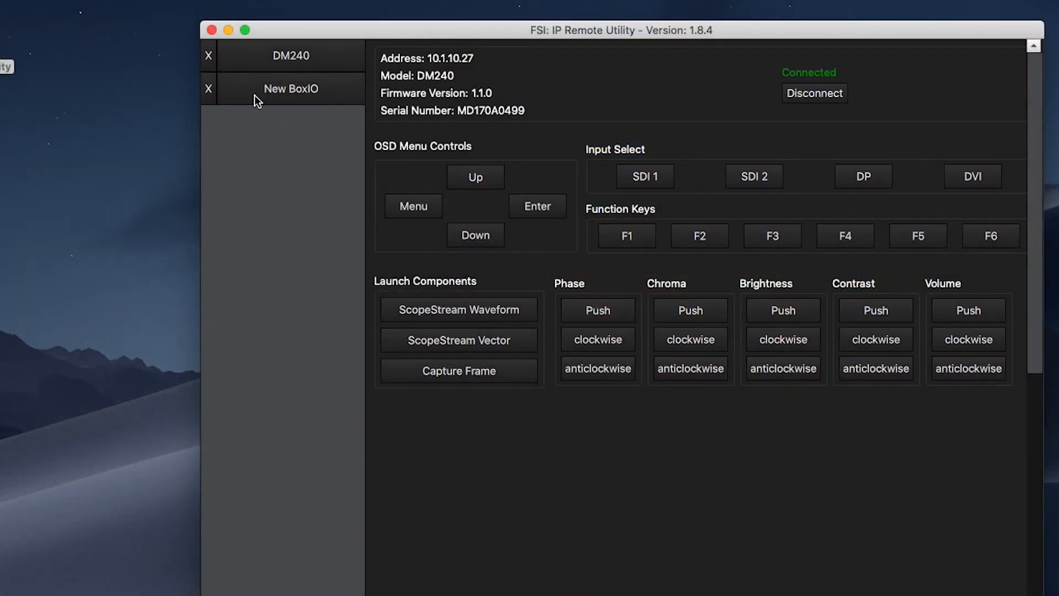
- Connect to the New BoxIO device at IP address 192.168.0.1 and show its settings page
left_click(283, 96)
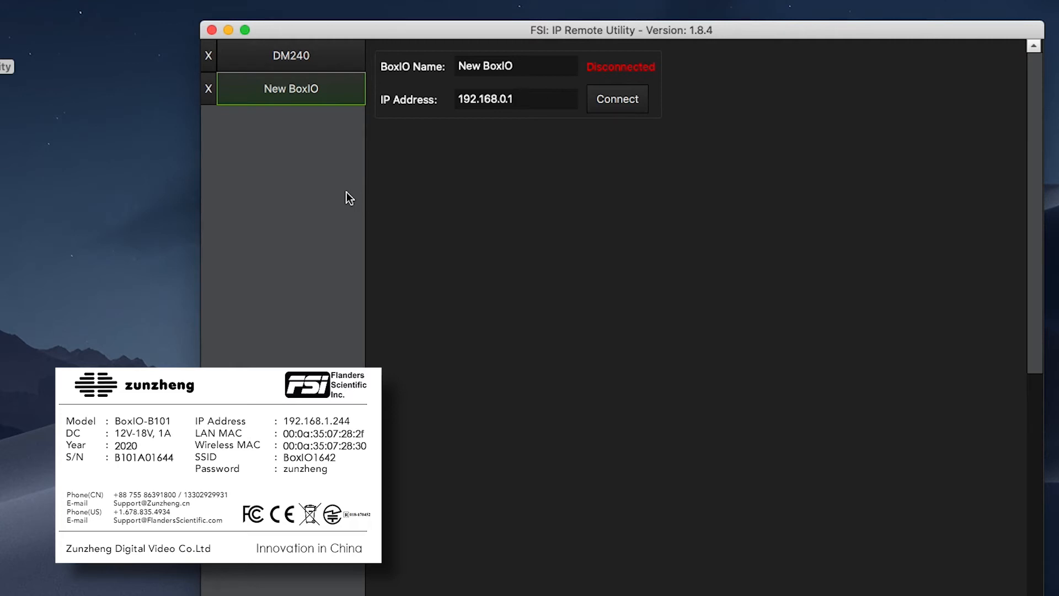
left_click(528, 100)
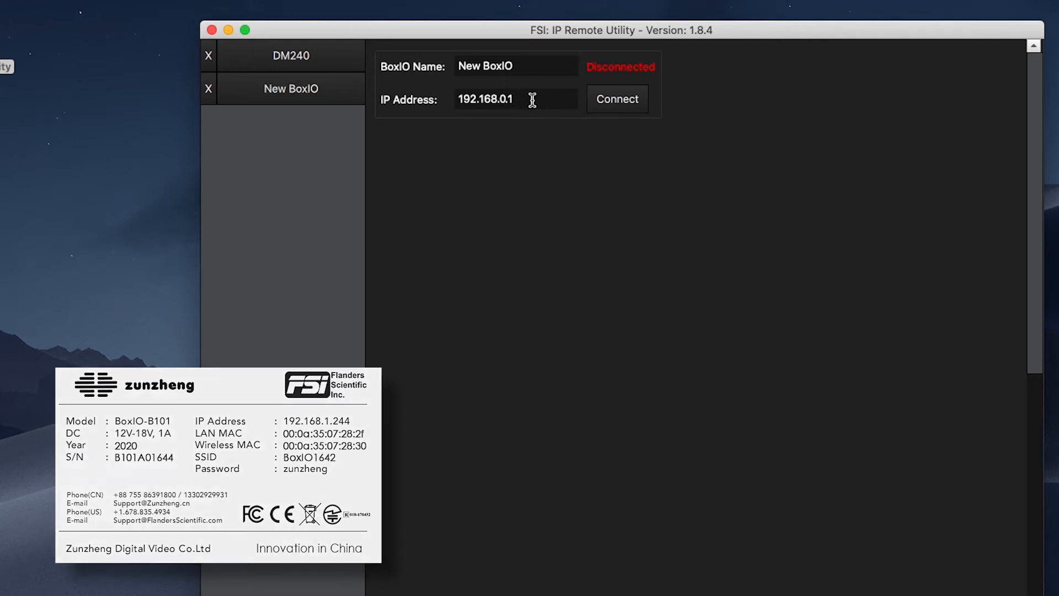
left_click(619, 100)
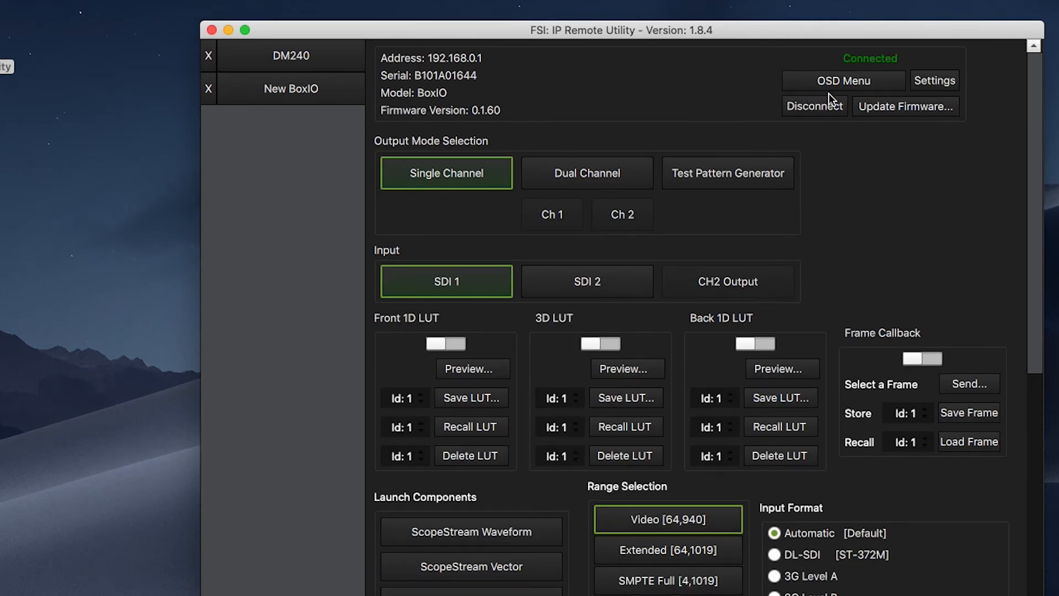
left_click(935, 81)
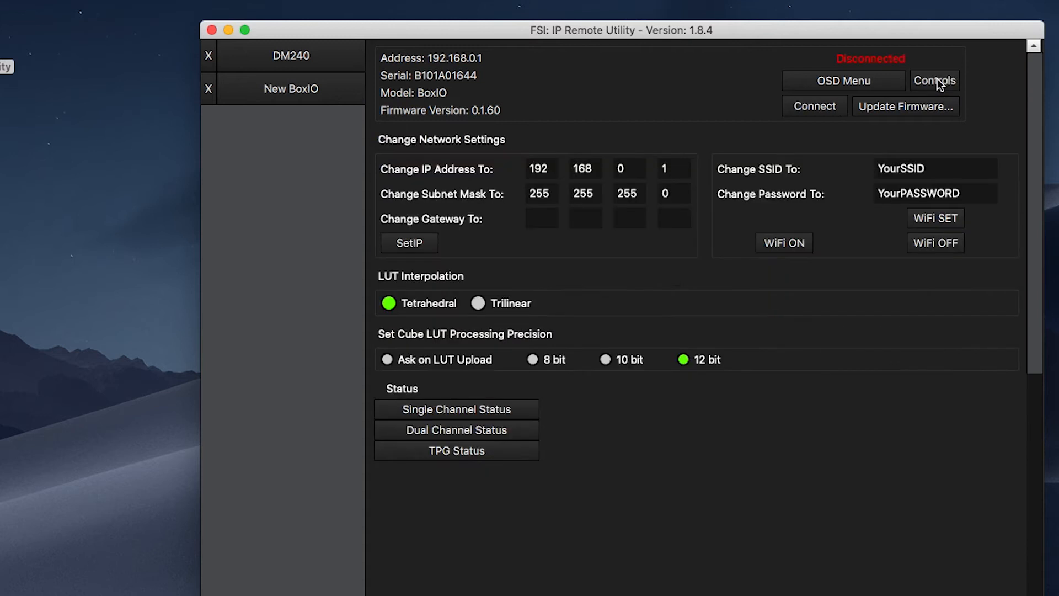
- Enter 10.1.10.77 as the new IP address in the New BoxIO's network settings
double_click(539, 167)
type("10")
key("Tab")
type("16")
key("BackSpace")
key("Tab")
key("BackSpace")
type("10")
key("Tab")
key("BackSpace")
type("77")
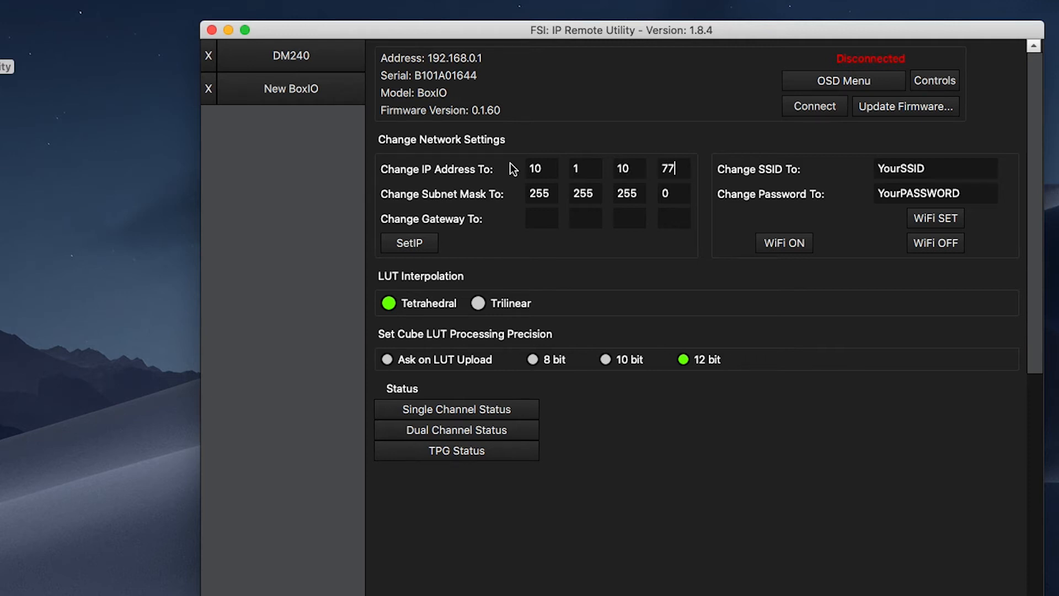
- Enter 10.1.10.1 as the BoxIO's gateway, apply the network settings and dismiss the notice
left_click(553, 216)
type("10")
key("Tab")
type("1")
key("Tab")
type("10")
key("Tab")
type("1")
left_click(415, 244)
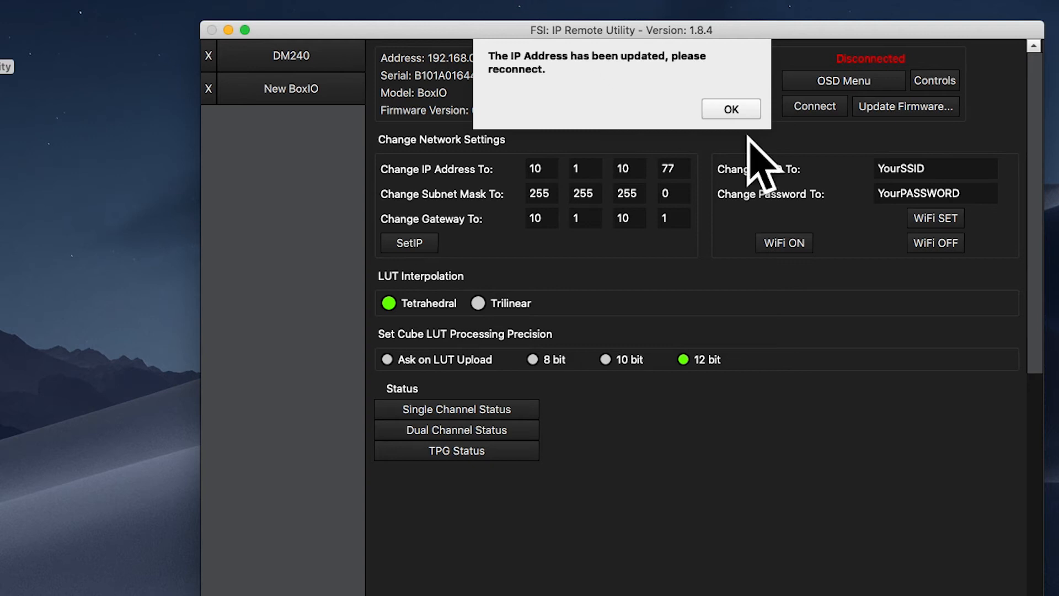
left_click(719, 110)
- Return to the BoxIO's controls, disconnect it and rename it BoxIO Office
left_click(949, 80)
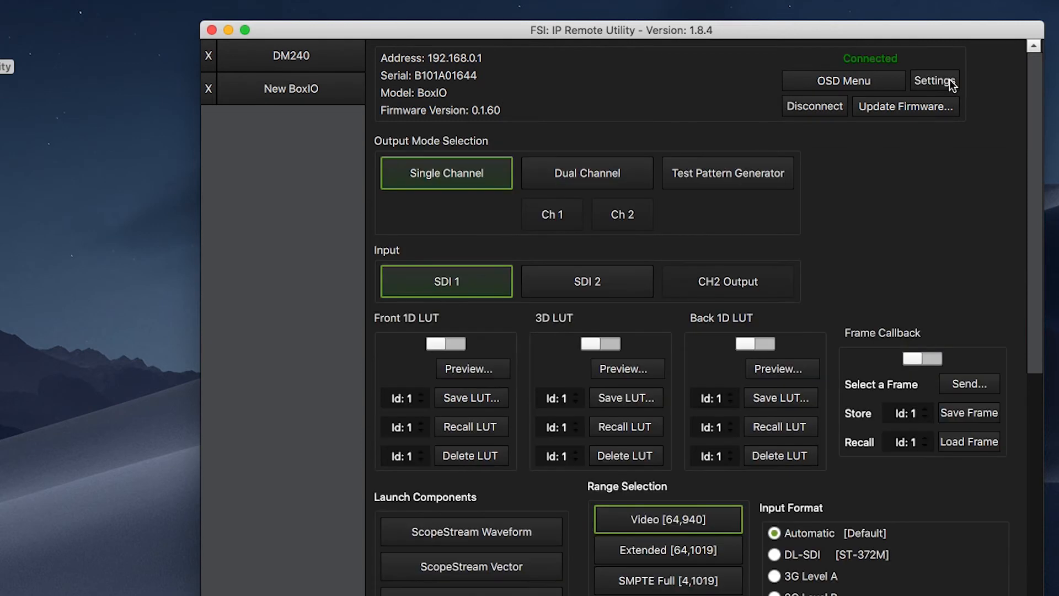
left_click(815, 107)
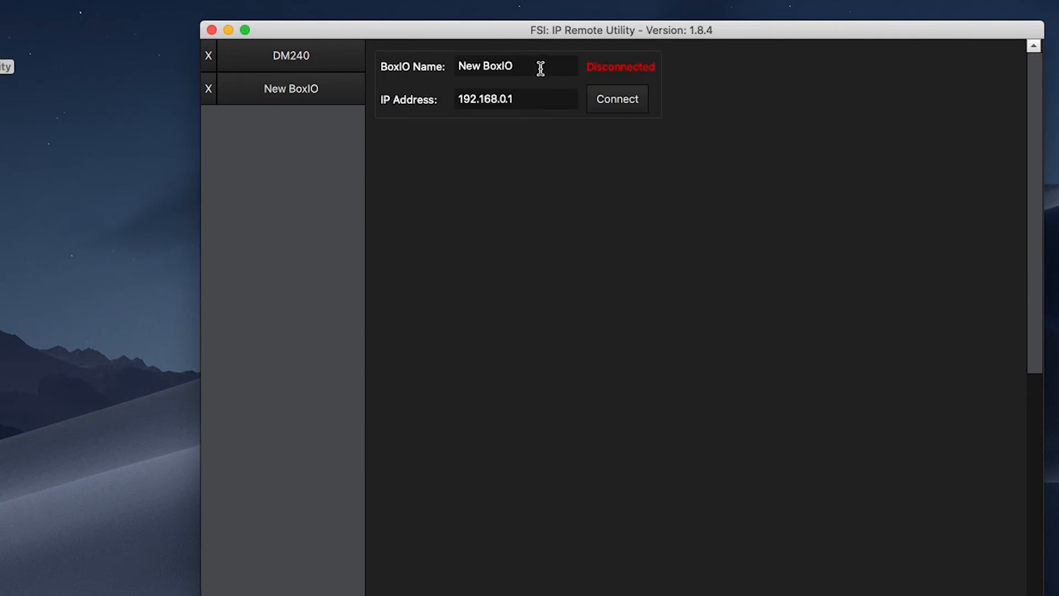
left_click_drag(541, 69, 334, 63)
type("BoxIO Office")
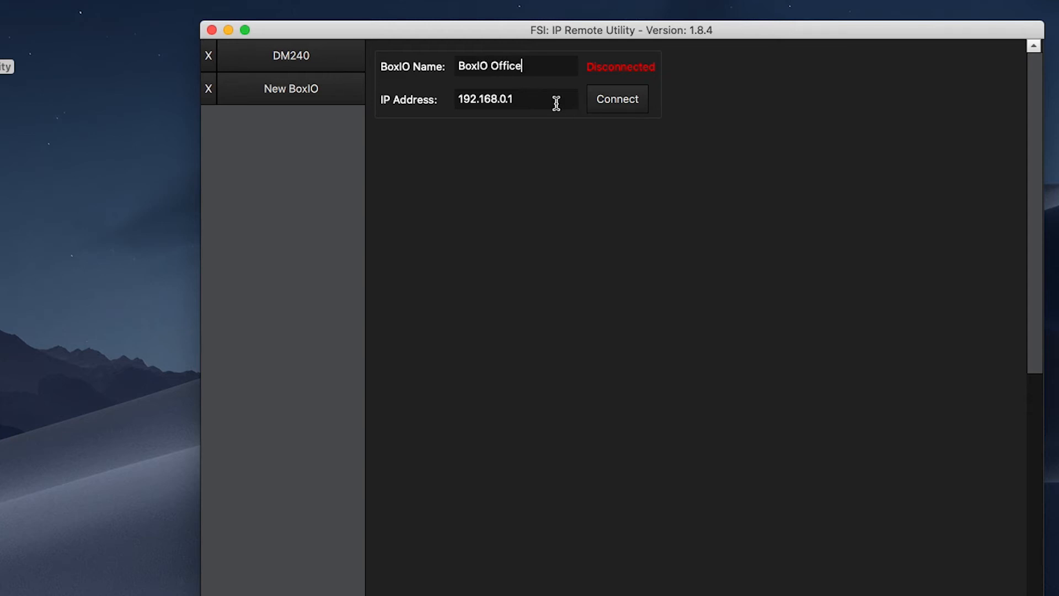
- Set the BoxIO Office connection address to 10.1.10.77 and connect to it
left_click_drag(556, 101, 288, 83)
type("10.")
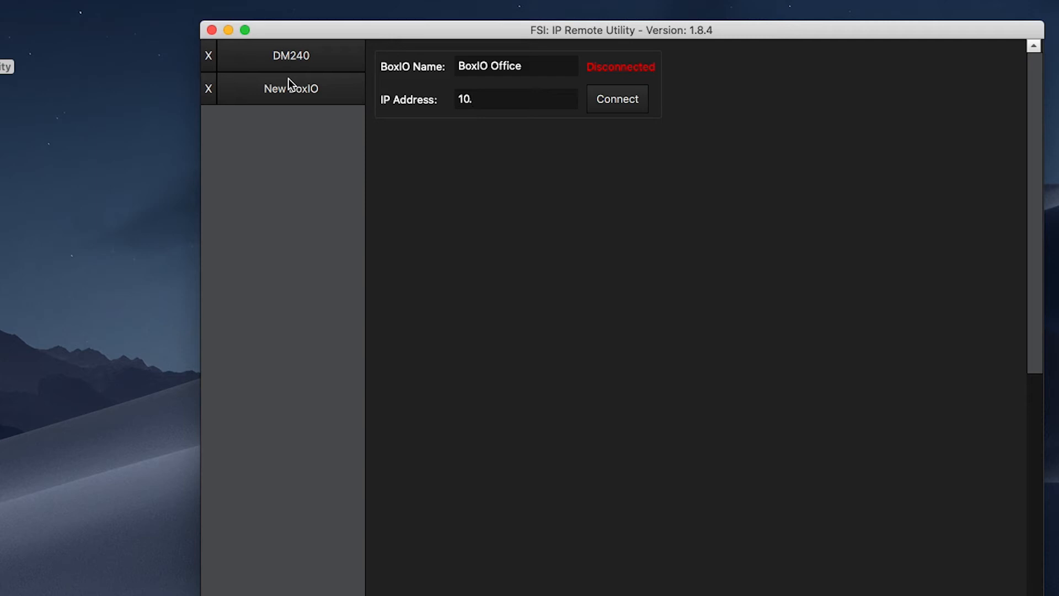
type("1.10.77")
left_click(618, 108)
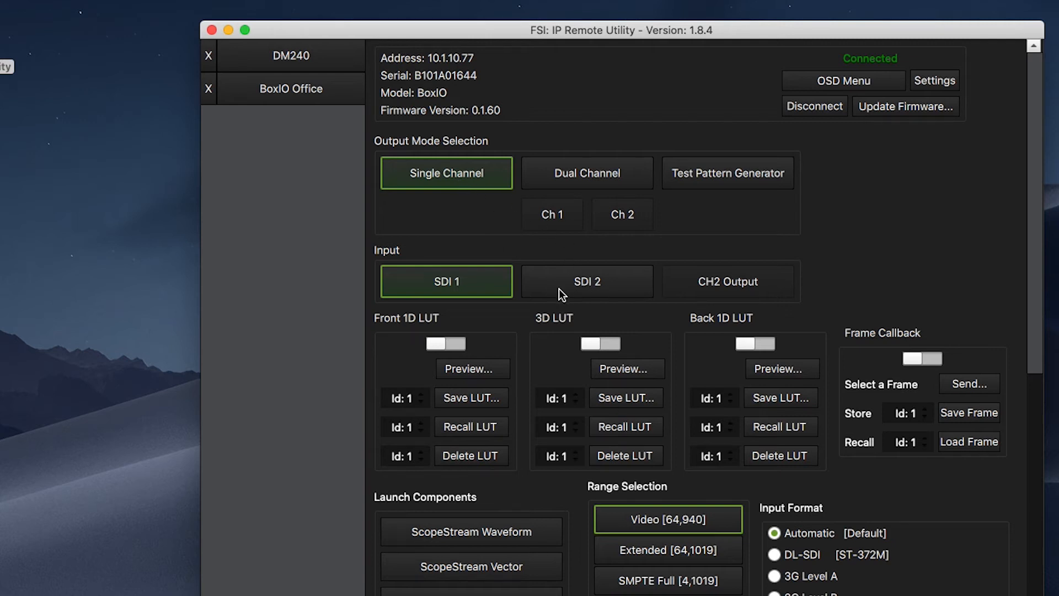
- Try the Dual Channel output mode on BoxIO Office and return to Single Channel
left_click(591, 174)
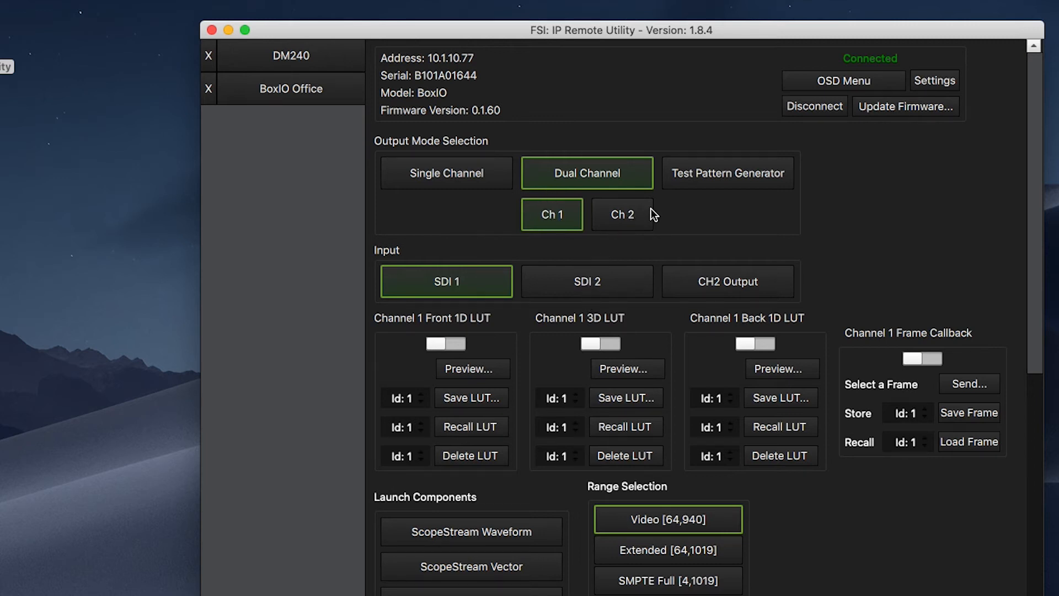
left_click(447, 177)
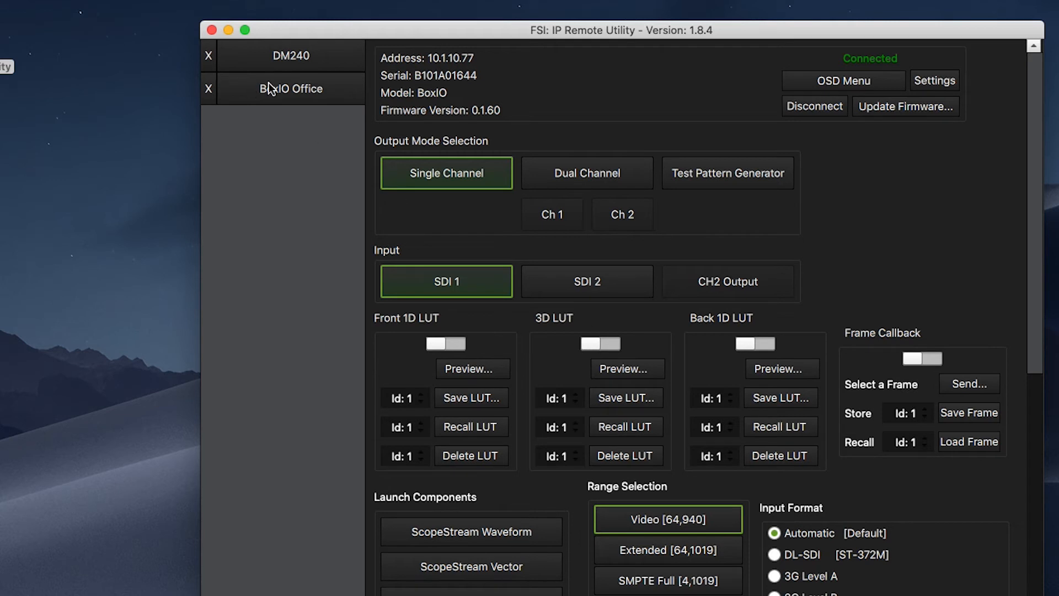
- Switch the DM240 monitor to its SDI 2 input and toggle BoxIO Office's 3D LUT on and off
left_click(291, 65)
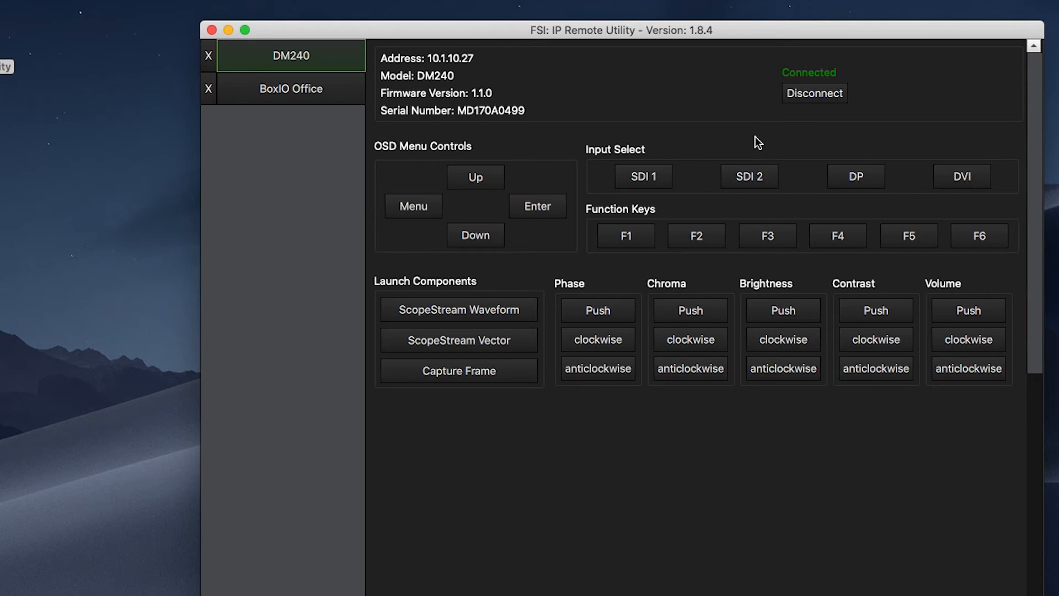
left_click(744, 176)
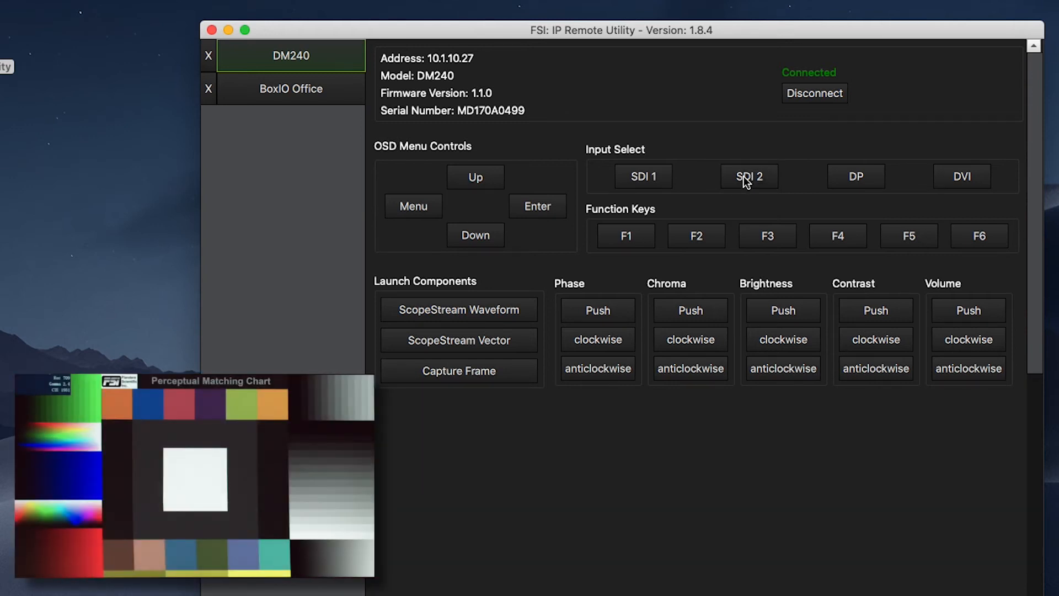
left_click(282, 93)
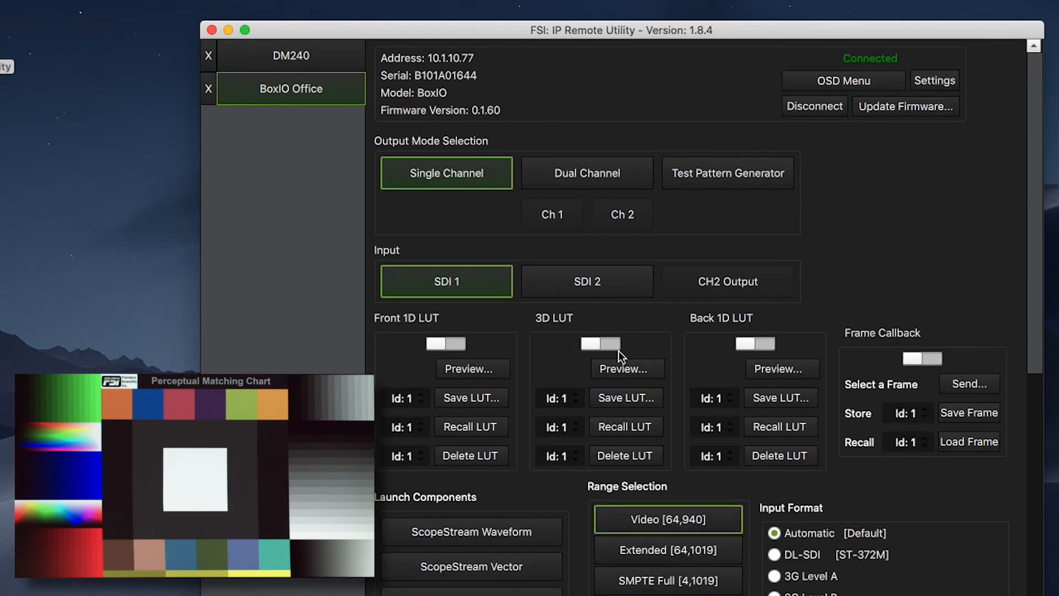
left_click(607, 345)
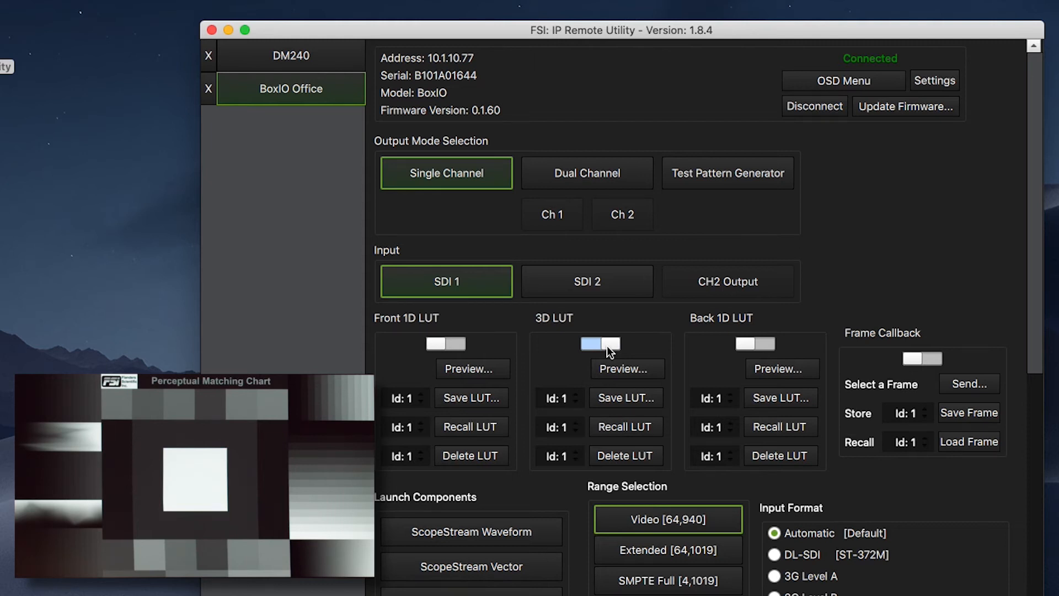
left_click(607, 345)
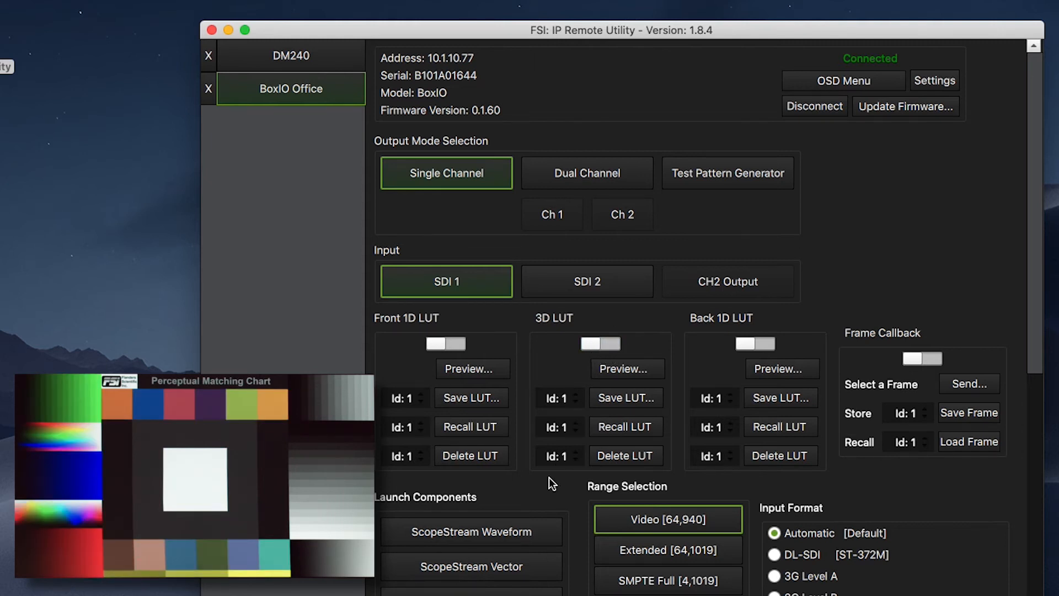
- Browse for a 3D LUT file to save, cancel it, and step the 3D LUT save ID up and back to 1
left_click(616, 399)
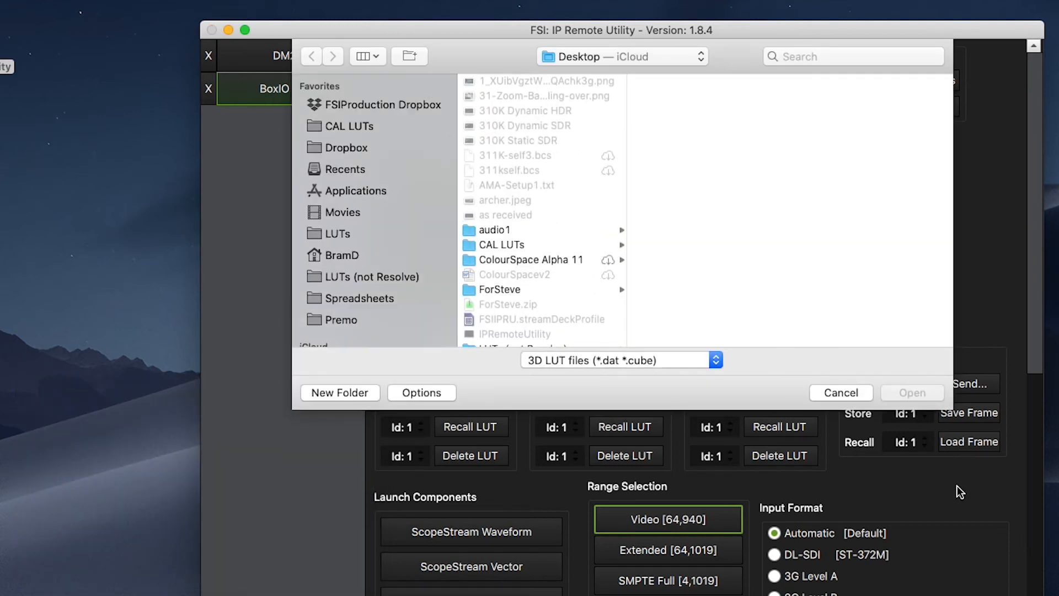
left_click(841, 393)
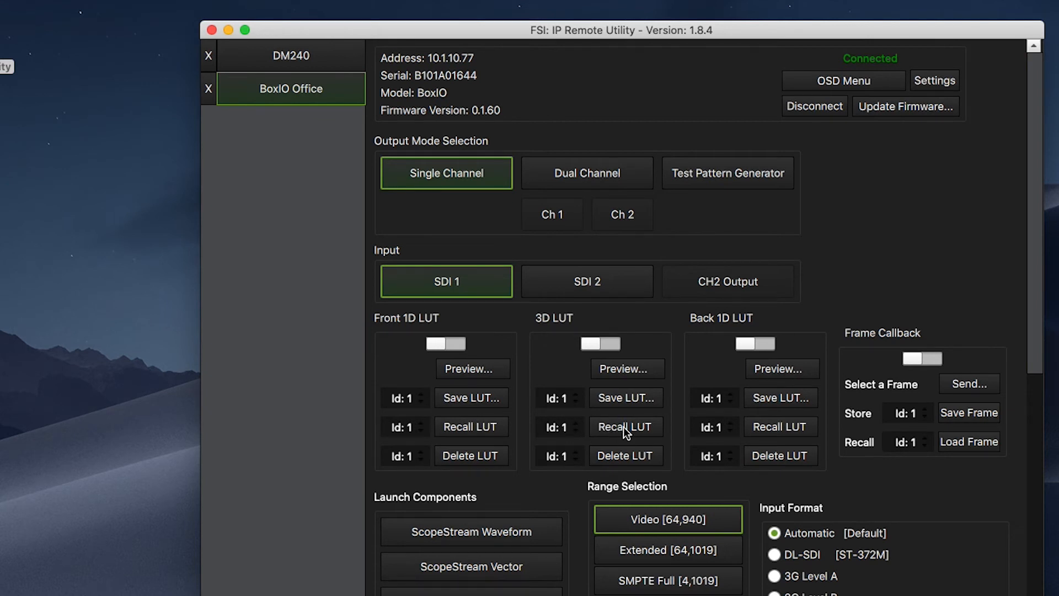
left_click(576, 395)
left_click(576, 395)
left_click(576, 395)
left_click(575, 404)
left_click(576, 404)
left_click(576, 404)
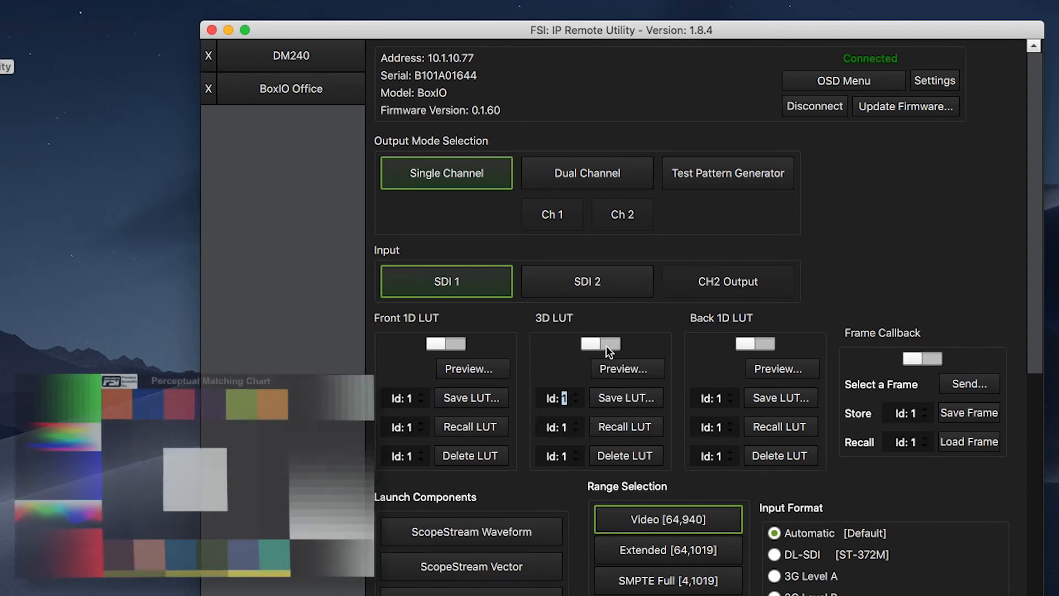
- Toggle the 3D LUT on and off, and do the same with Frame Callback
left_click(608, 343)
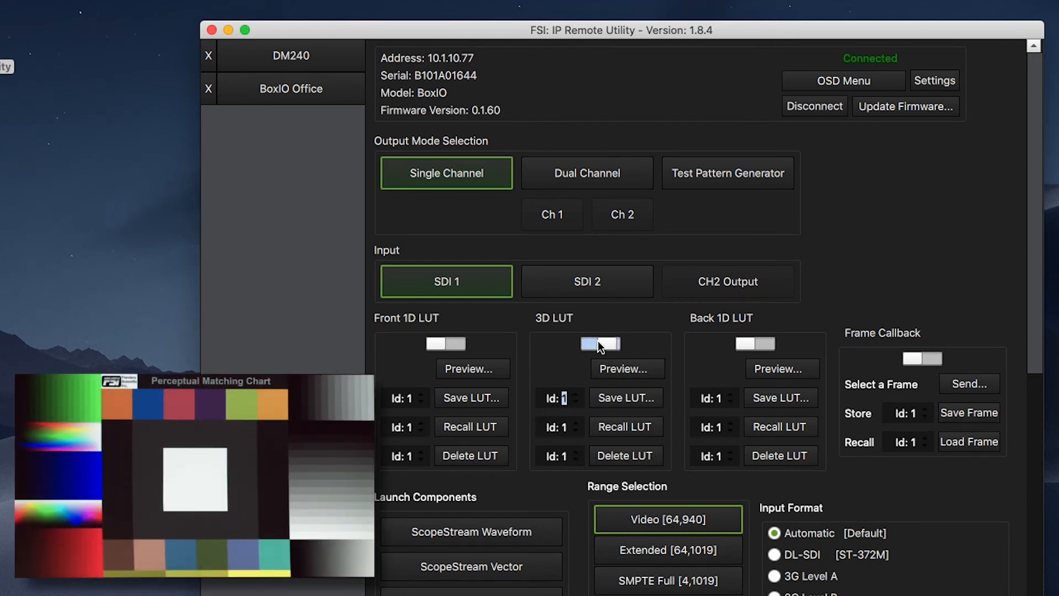
left_click(590, 342)
left_click(931, 360)
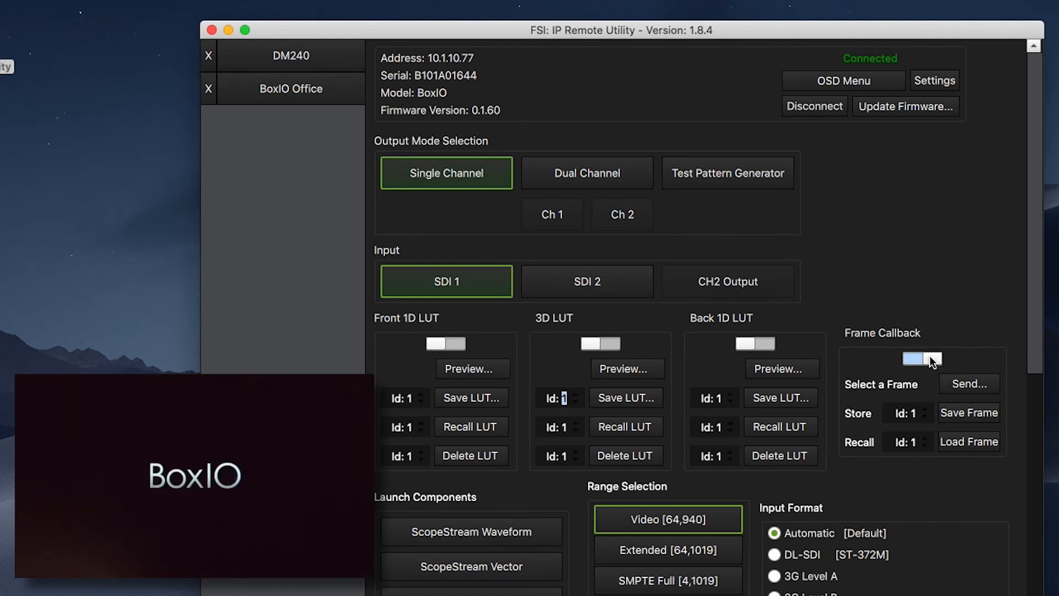
left_click(932, 360)
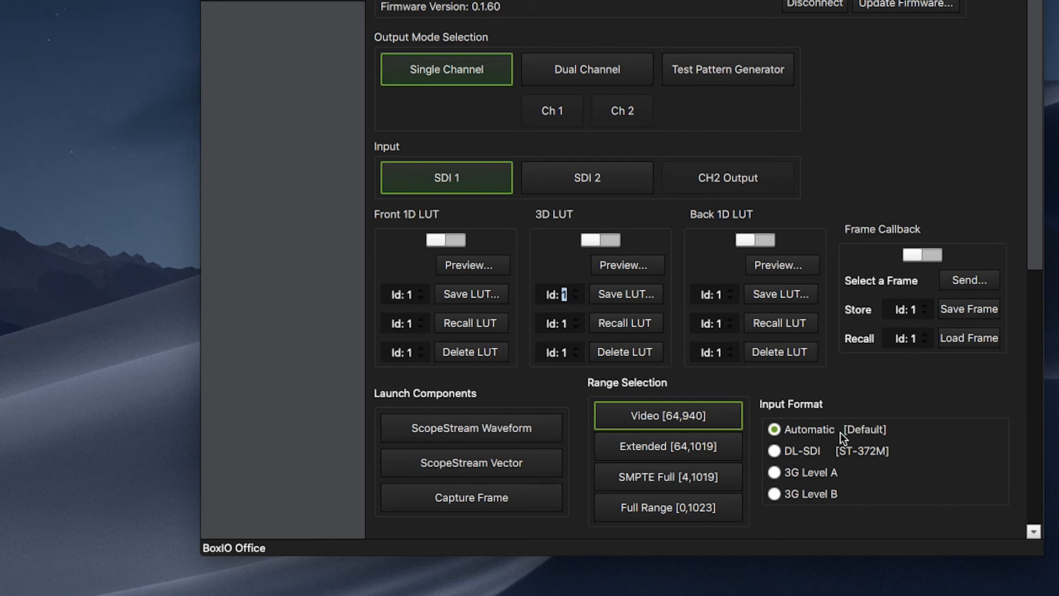
- Try 3G Level A as the input format and return to Automatic
left_click(774, 473)
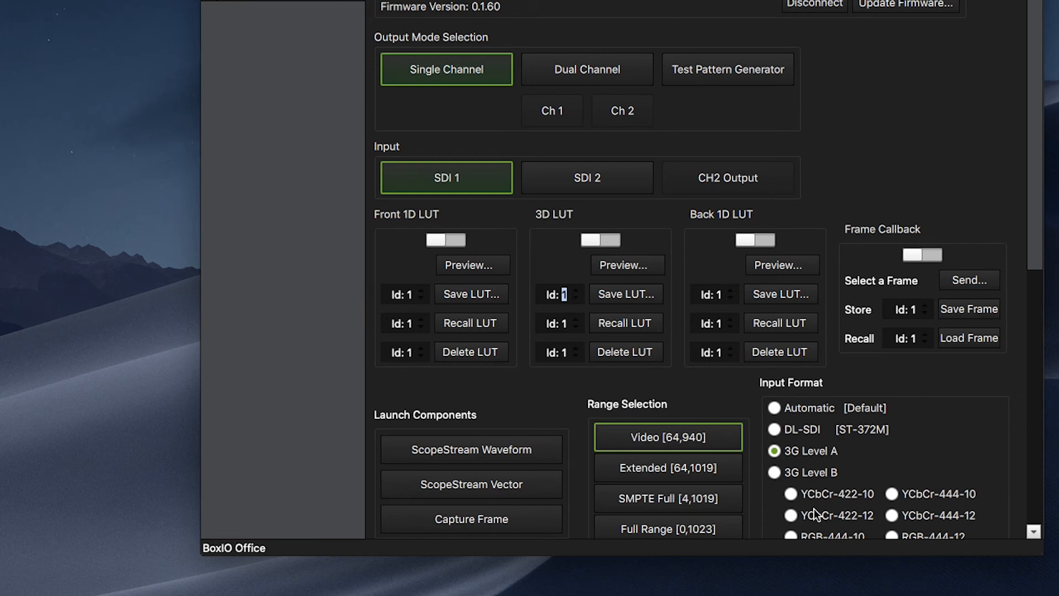
left_click(775, 408)
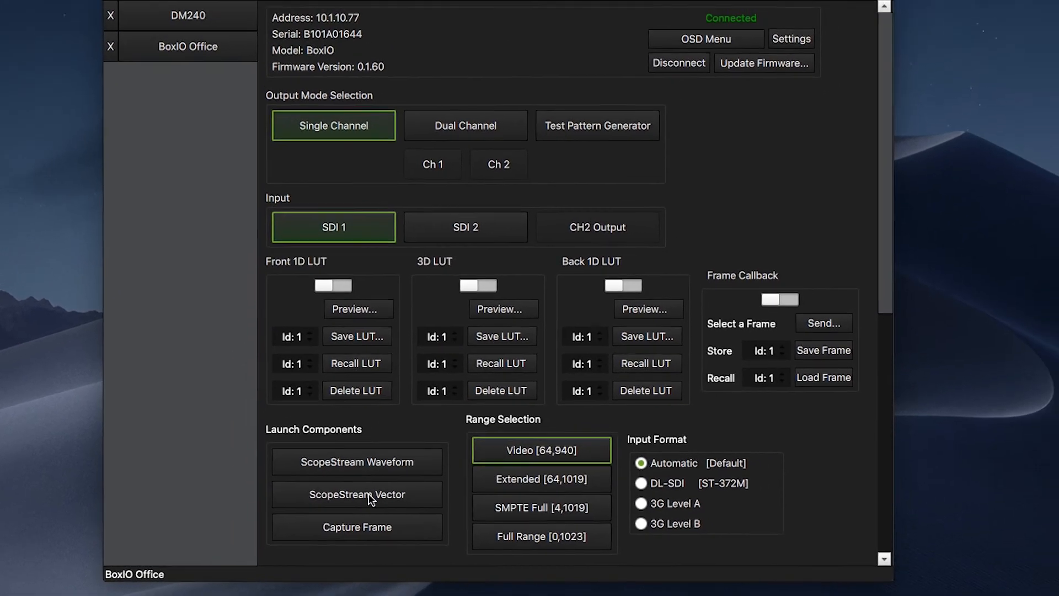
- Launch the ScopeStream vectorscope for BoxIO Office, start its live trace and close its window
left_click(472, 463)
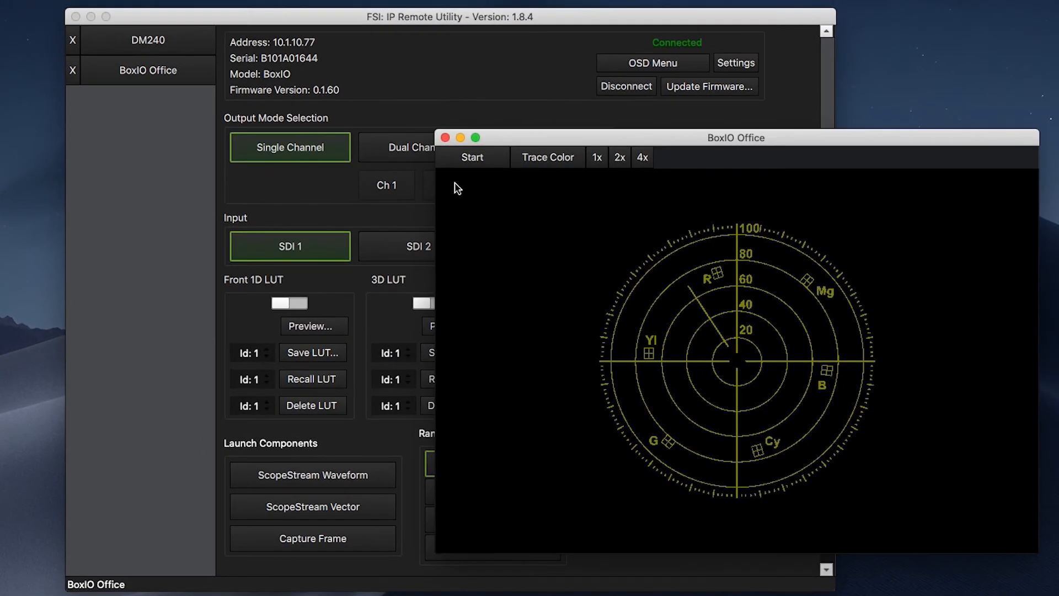
left_click(485, 161)
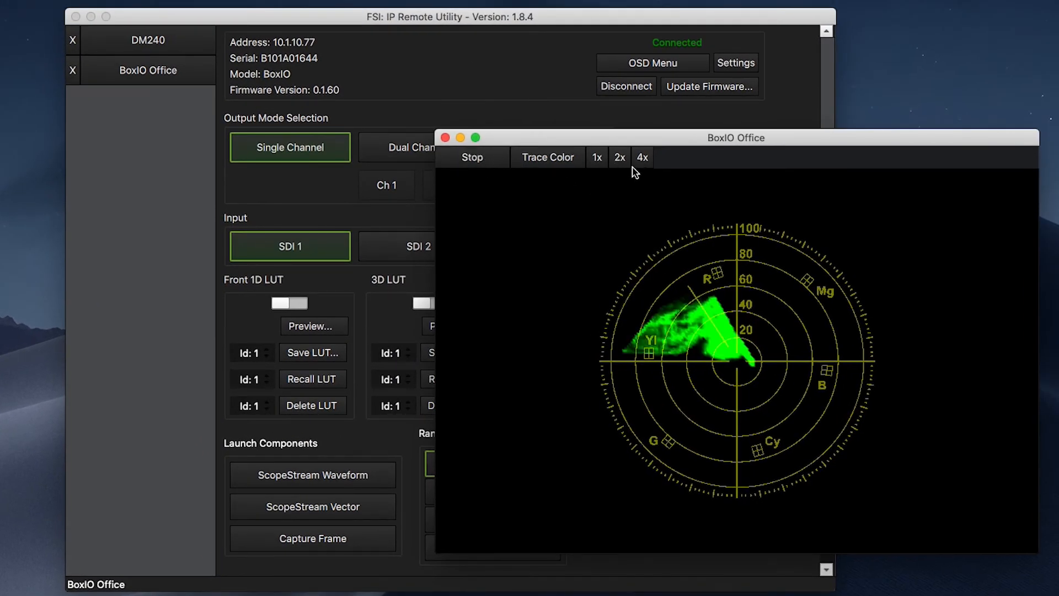
left_click(445, 138)
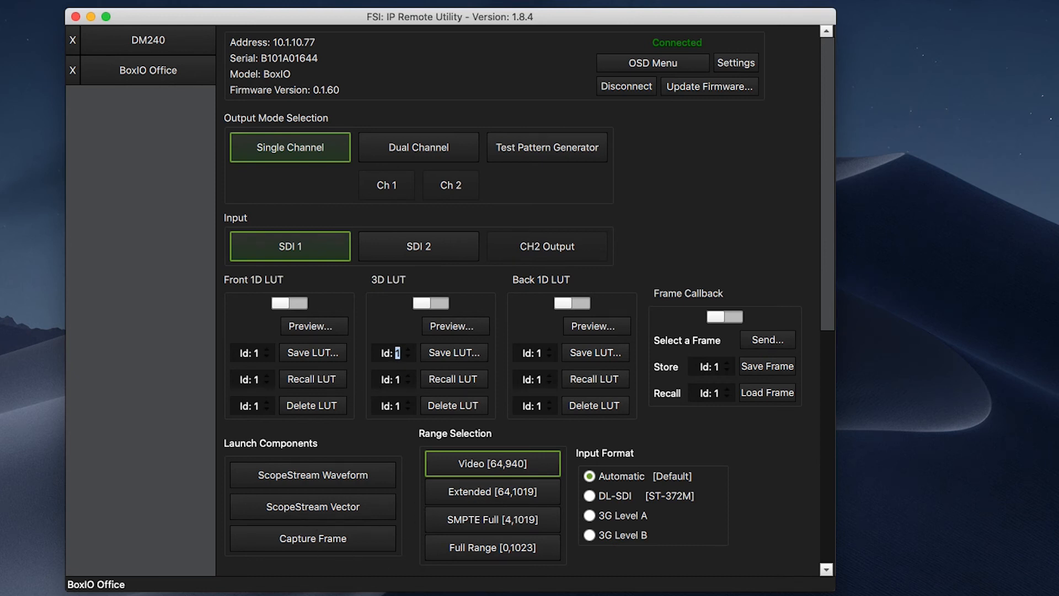
- Launch frame capture for BoxIO Office and capture the current frame as it is before the LUTs
left_click(297, 542)
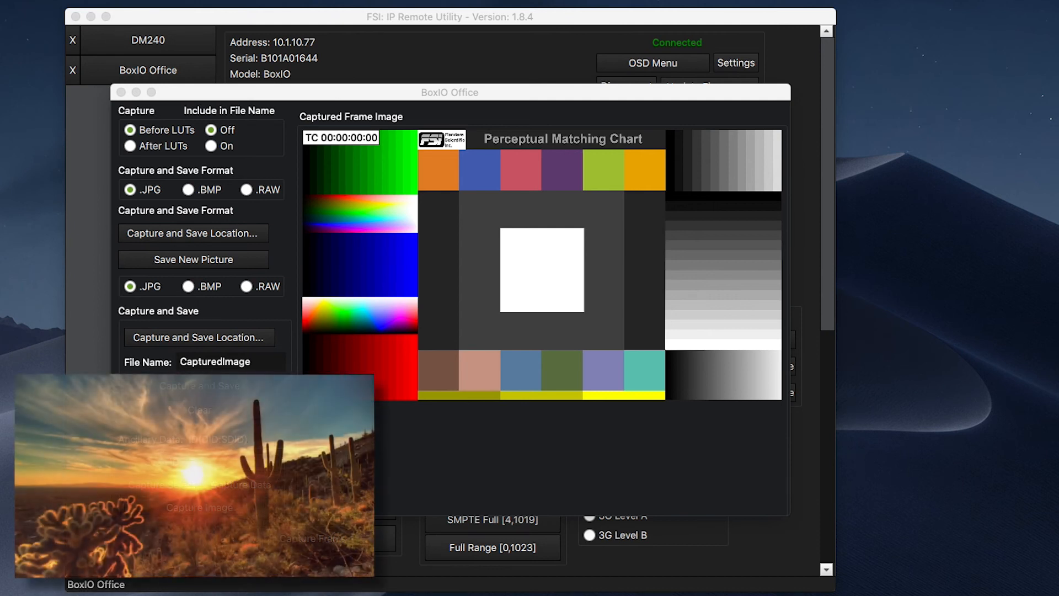
left_click(440, 193)
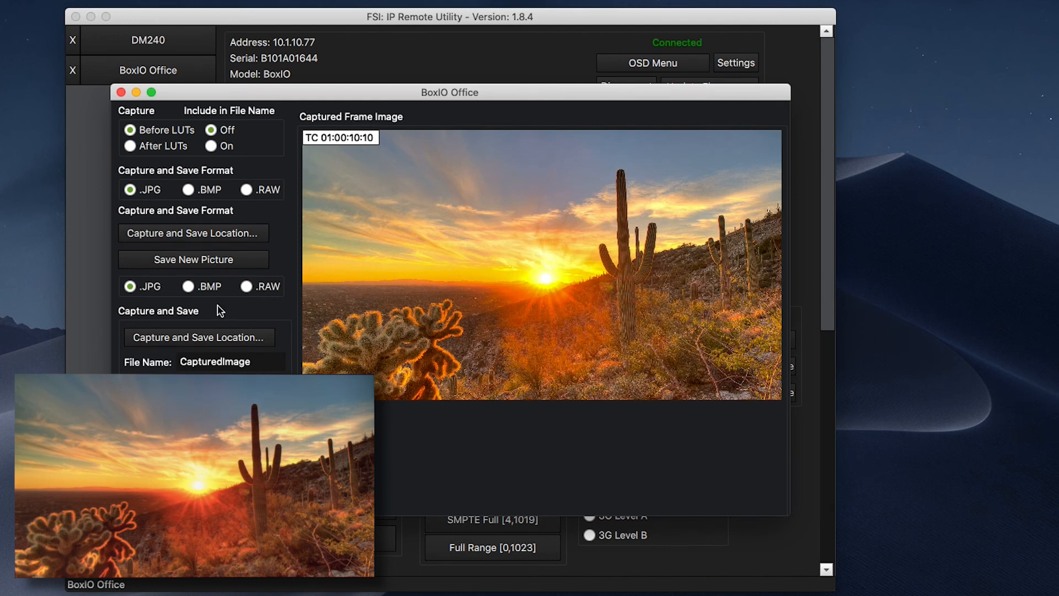
- Enable BoxIO Office's 3D LUT and capture the frame with the After LUTs option
left_click_drag(371, 104, 992, 8)
left_click(437, 303)
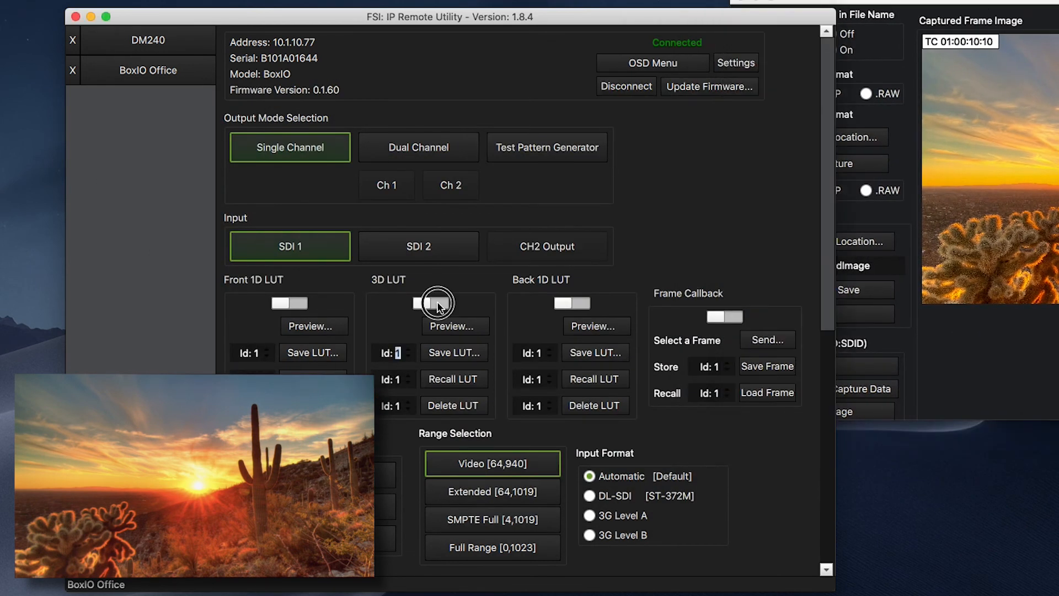
left_click_drag(917, 2, 365, 72)
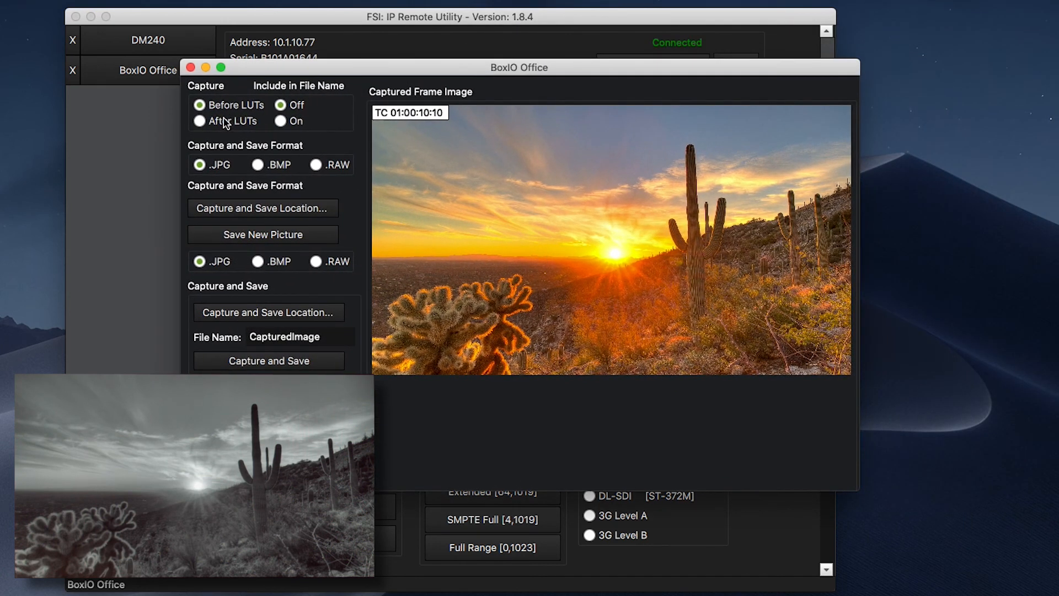
left_click(200, 121)
left_click(548, 219)
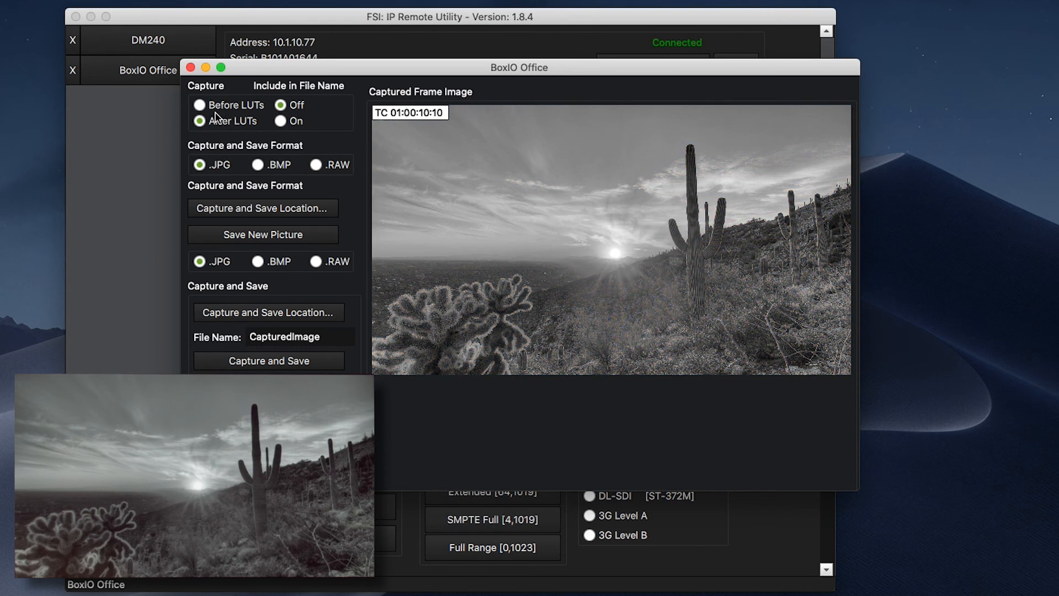
- Recapture the frame with the Before LUTs option and close the capture window
left_click(200, 105)
left_click(587, 207)
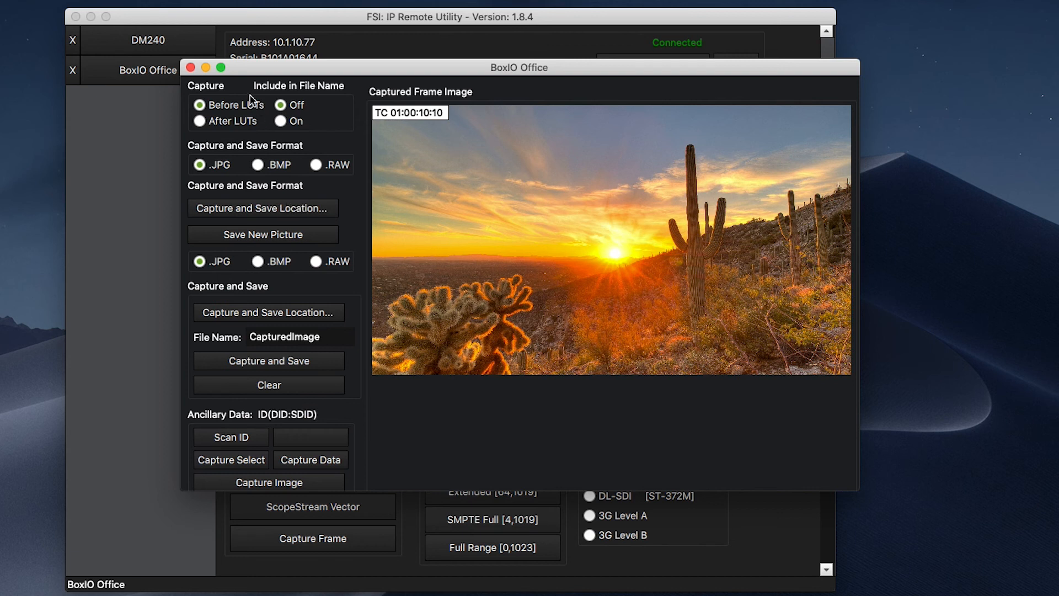
left_click(190, 67)
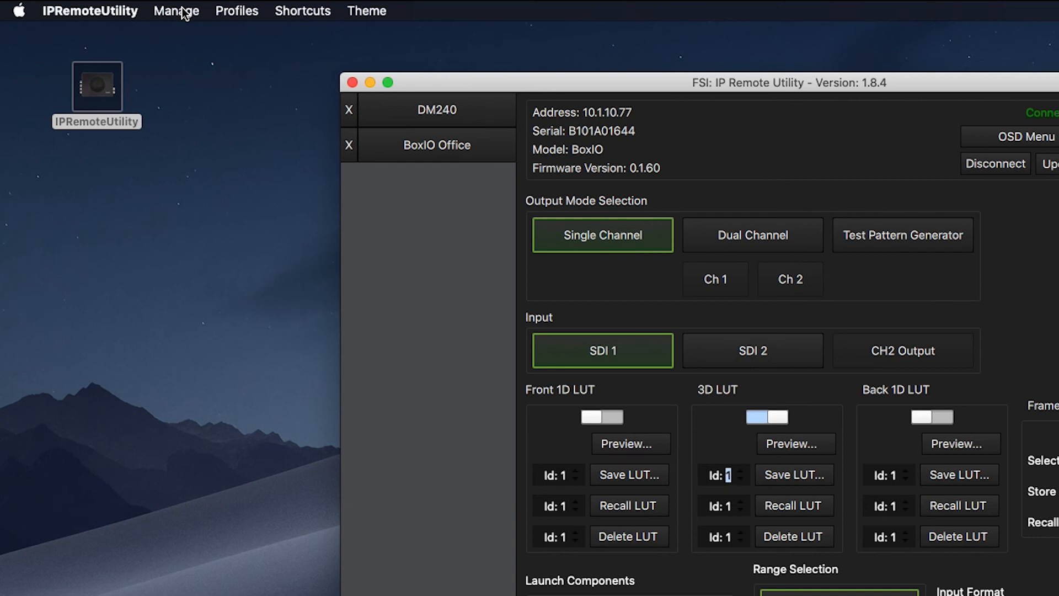
- Add another monitor to the device list and select its New Monitor entry
left_click(184, 12)
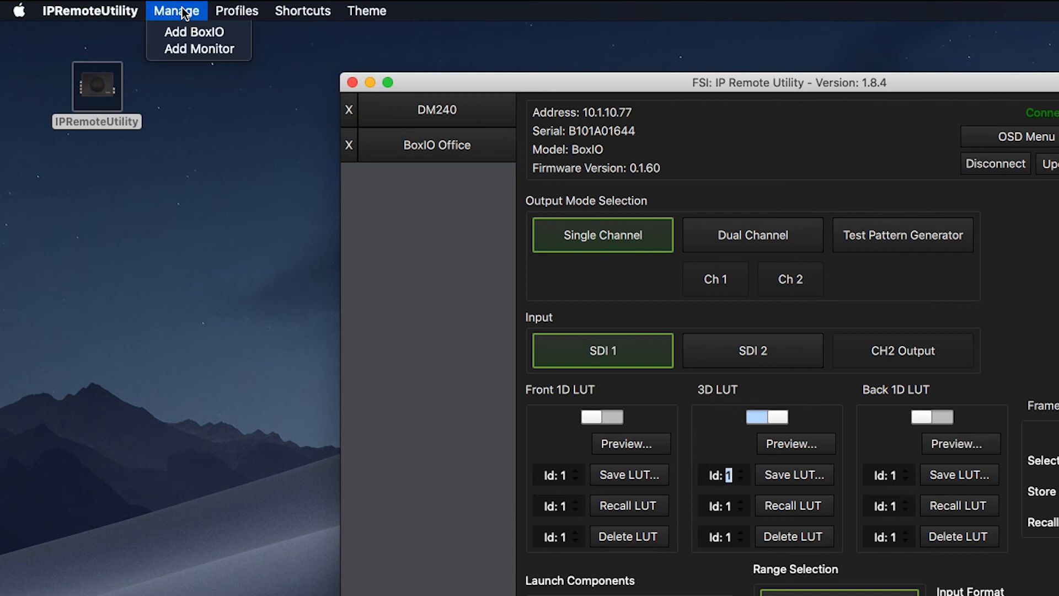
left_click(172, 49)
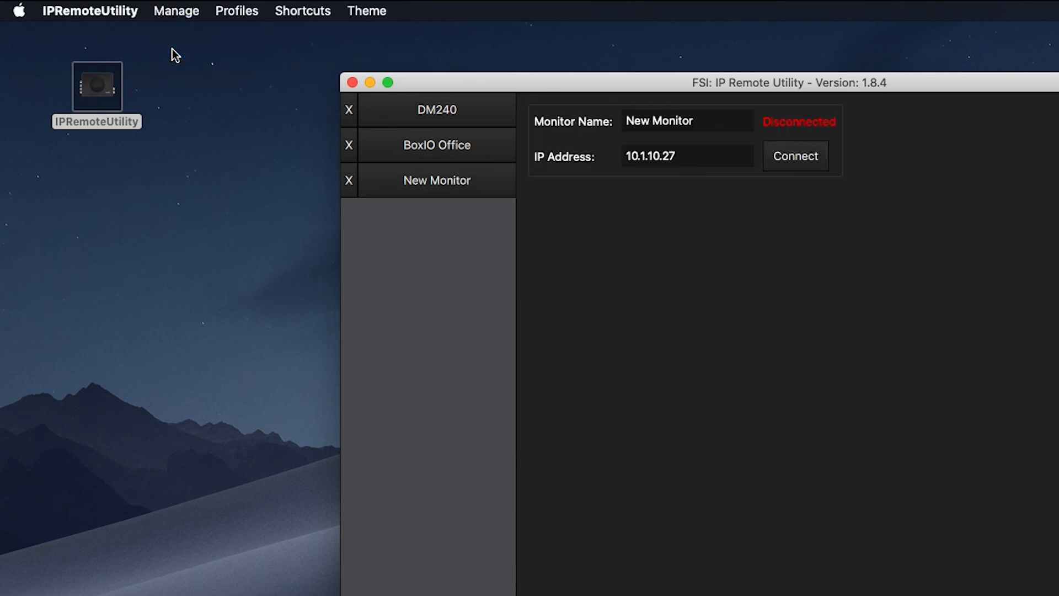
left_click(465, 183)
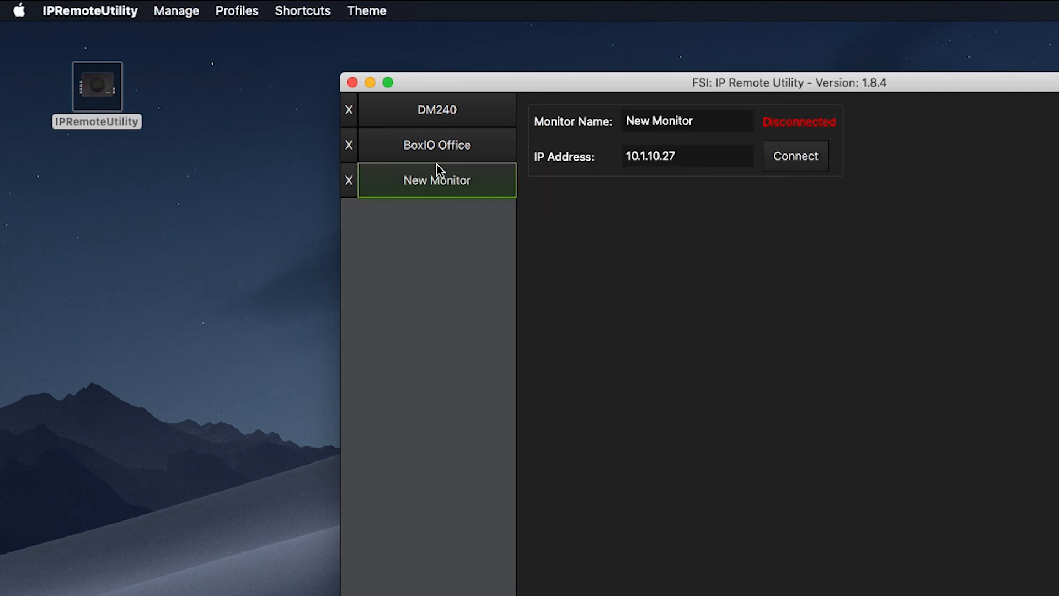
- Name the new monitor XM311K
left_click(716, 119)
type("S")
key("BackSpace")
type("XM33")
type("1")
key("BackSpace")
key("BackSpace")
type("11k")
key("BackSpace")
type("K")
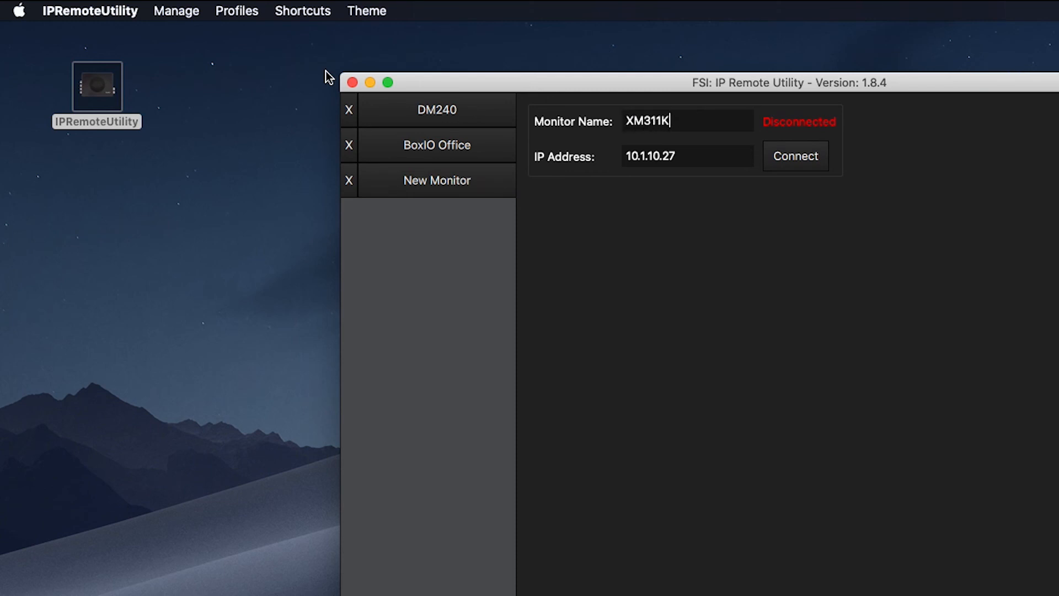
- Set the XM311K's IP address to 10.1.10.22 and connect to it
left_click(685, 158)
key("BackSpace")
type("2")
left_click(826, 154)
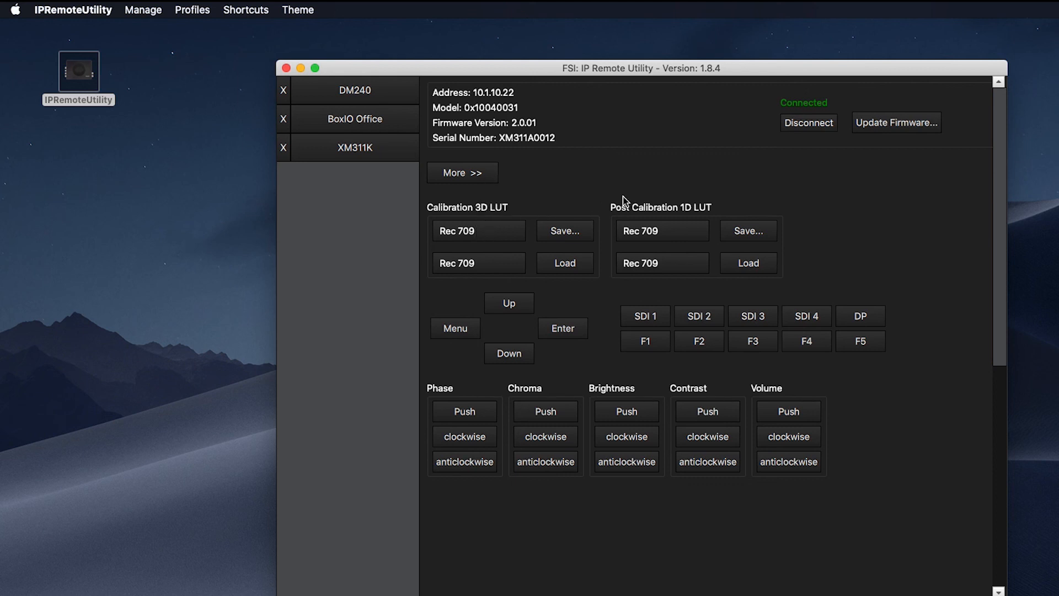
- View the XM311K's Post Calibration 1D LUT choices and expand the additional LUT controls
left_click(660, 232)
left_click(673, 220)
left_click(480, 173)
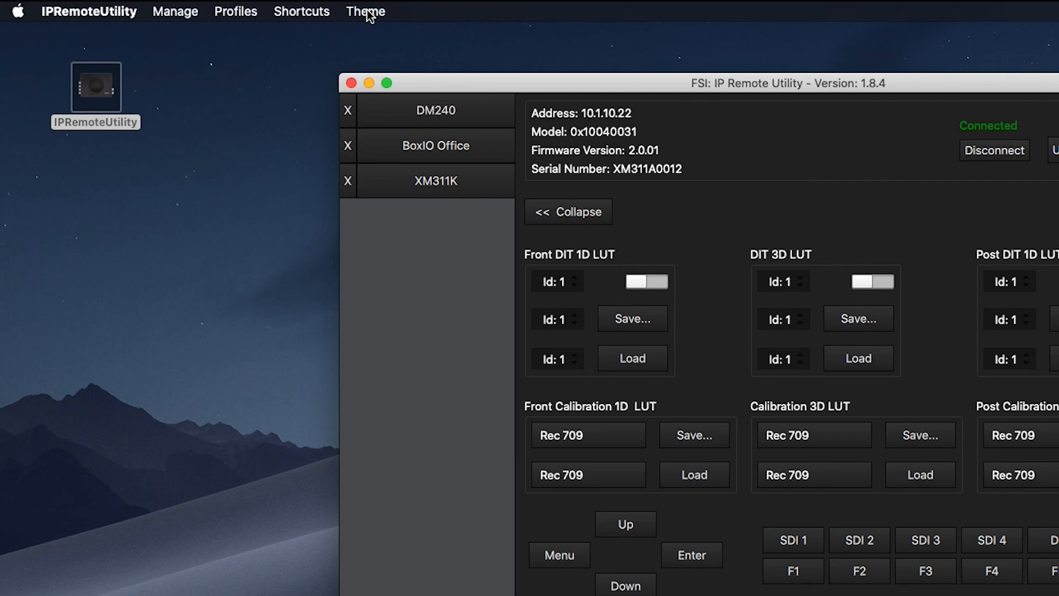
- Switch the interface to the Light theme and view the DM240 and BoxIO Office pages in it
left_click(366, 12)
left_click(371, 32)
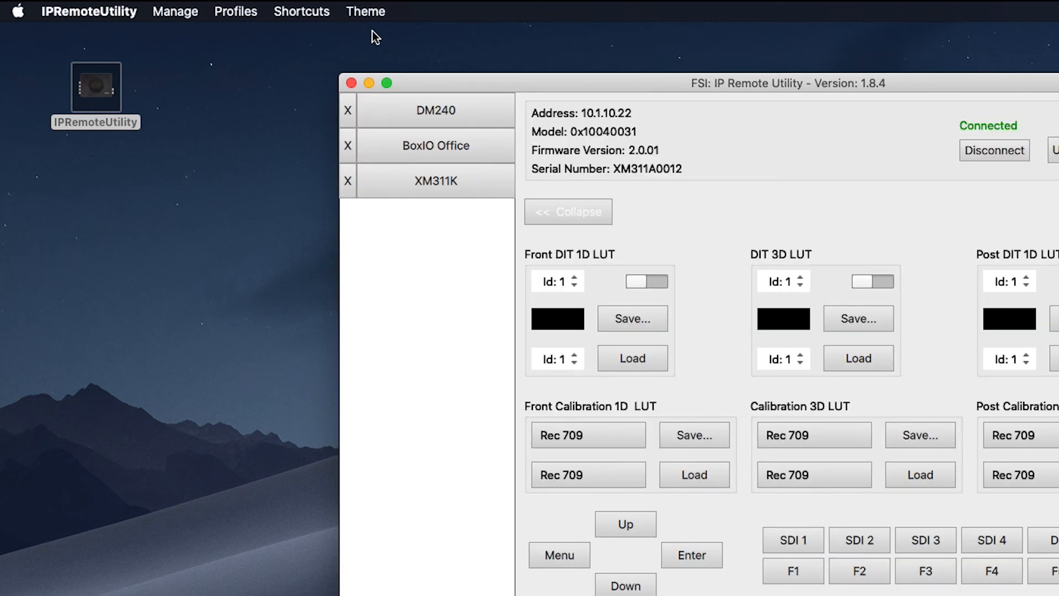
left_click(435, 110)
left_click(448, 152)
left_click(450, 115)
- Switch the interface to the Dark theme
left_click(366, 11)
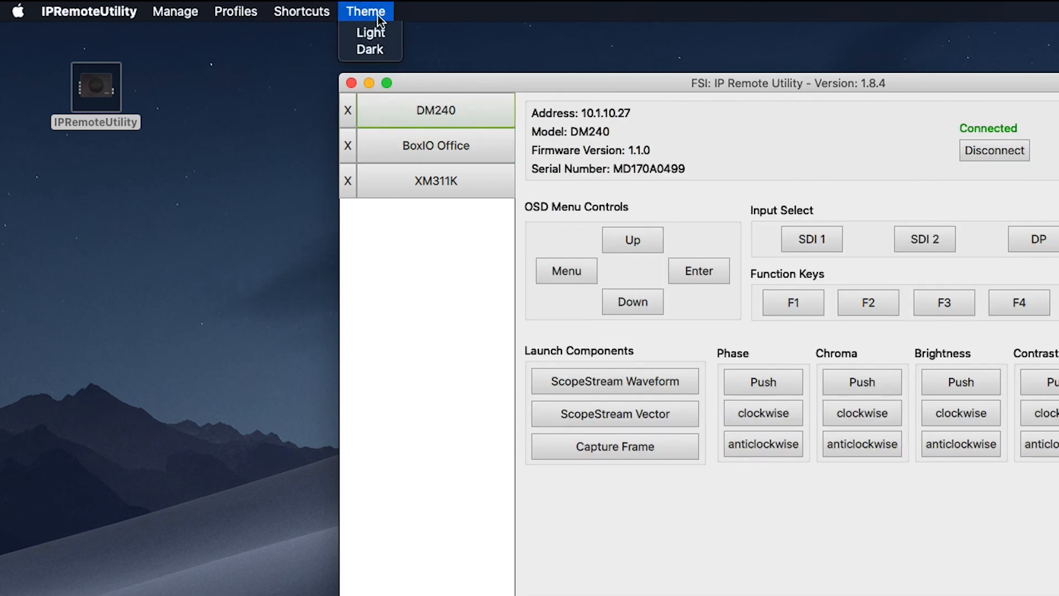
left_click(376, 50)
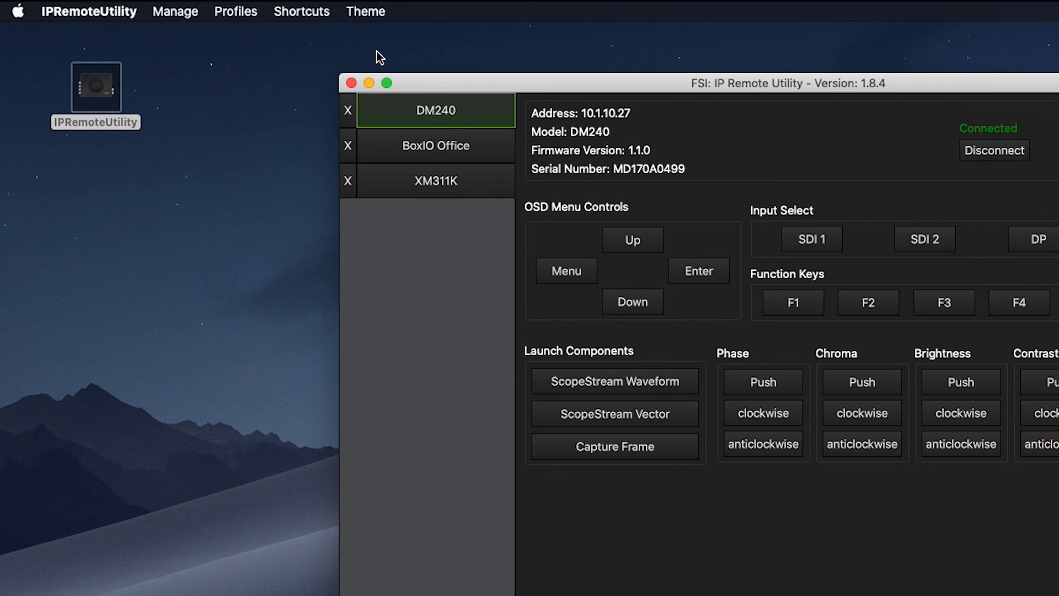